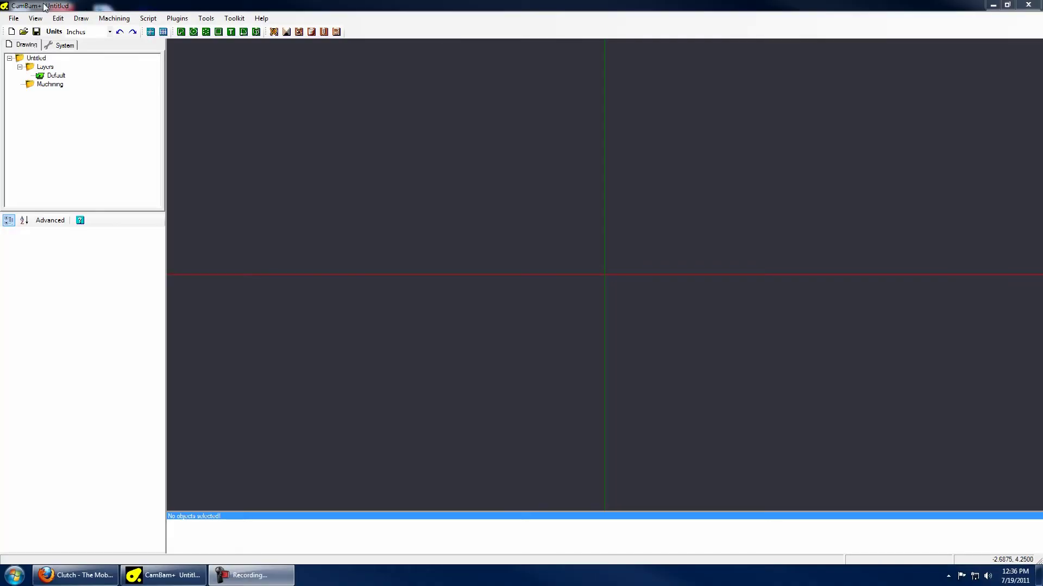
- Start a new drawing and draw a rectangle with its first corner at the origin
{"action": "left_click", "coordinate": [14, 18]}
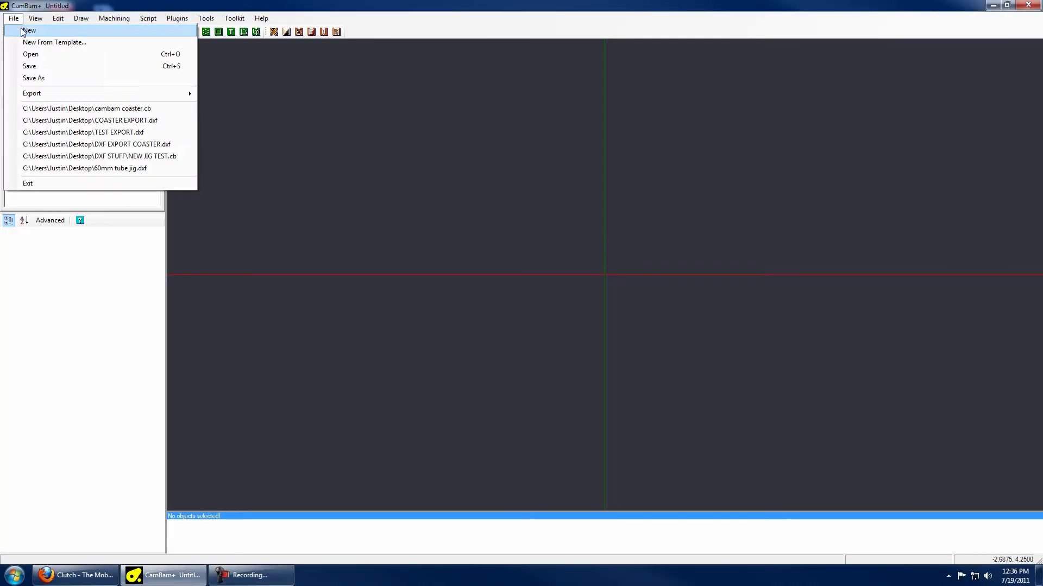
{"action": "left_click", "coordinate": [23, 32]}
{"action": "left_click", "coordinate": [124, 20]}
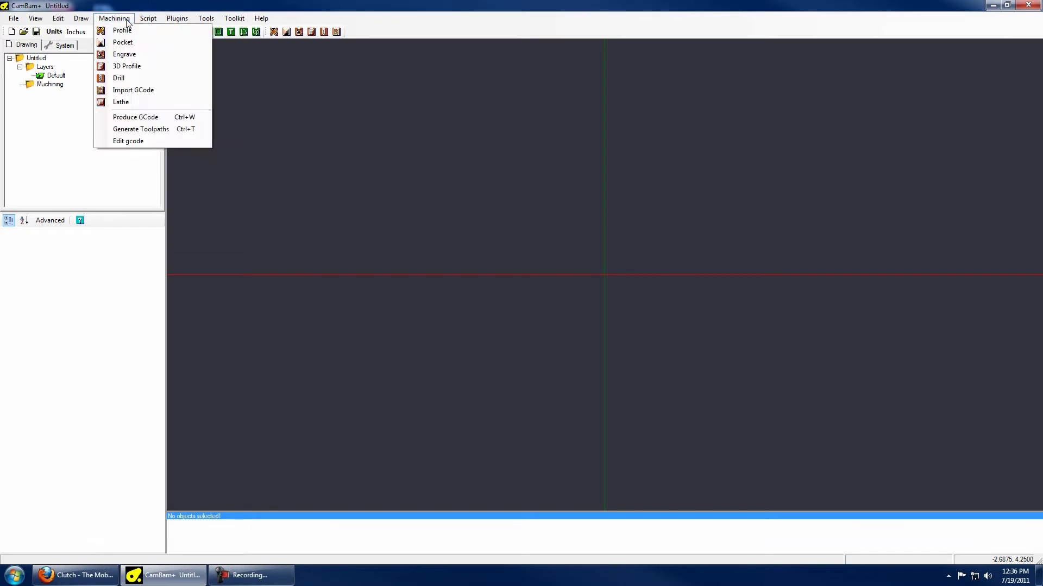
{"action": "left_click", "coordinate": [96, 66]}
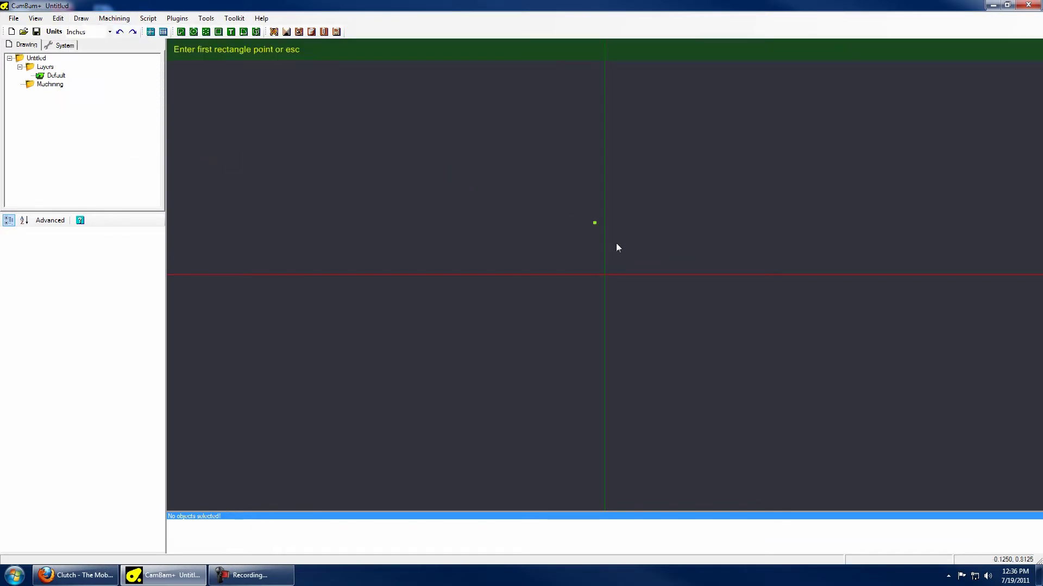
{"action": "left_click", "coordinate": [606, 275]}
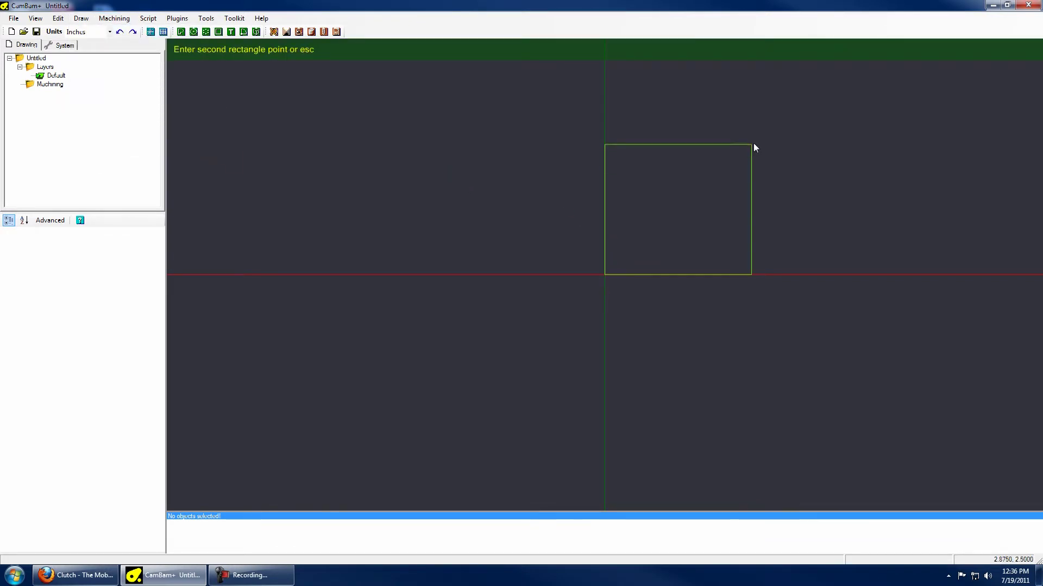
{"action": "left_click", "coordinate": [754, 145]}
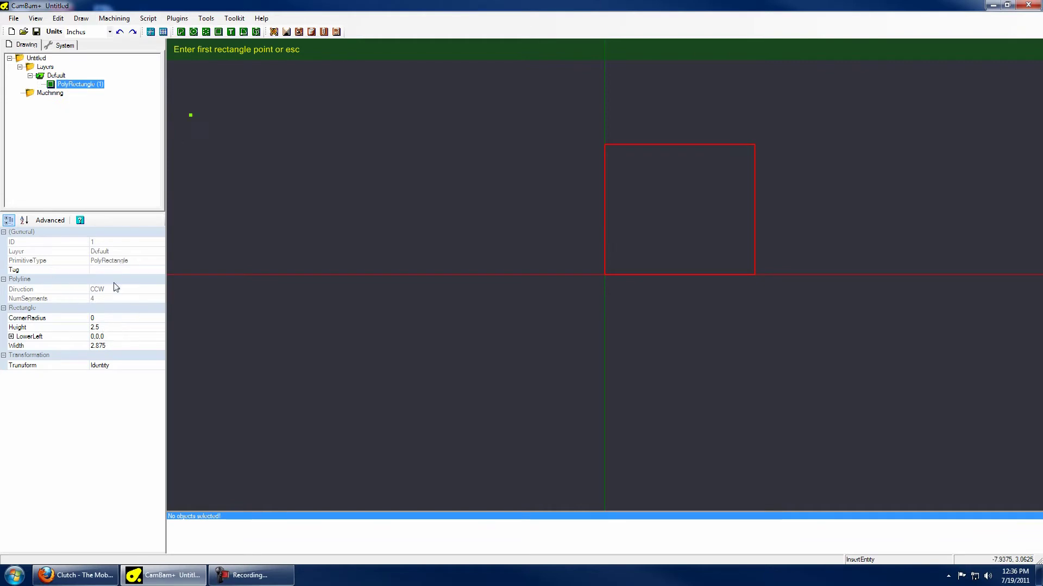
- Set the rectangle's width to 7 and its height to 5.1
{"action": "left_click", "coordinate": [105, 319]}
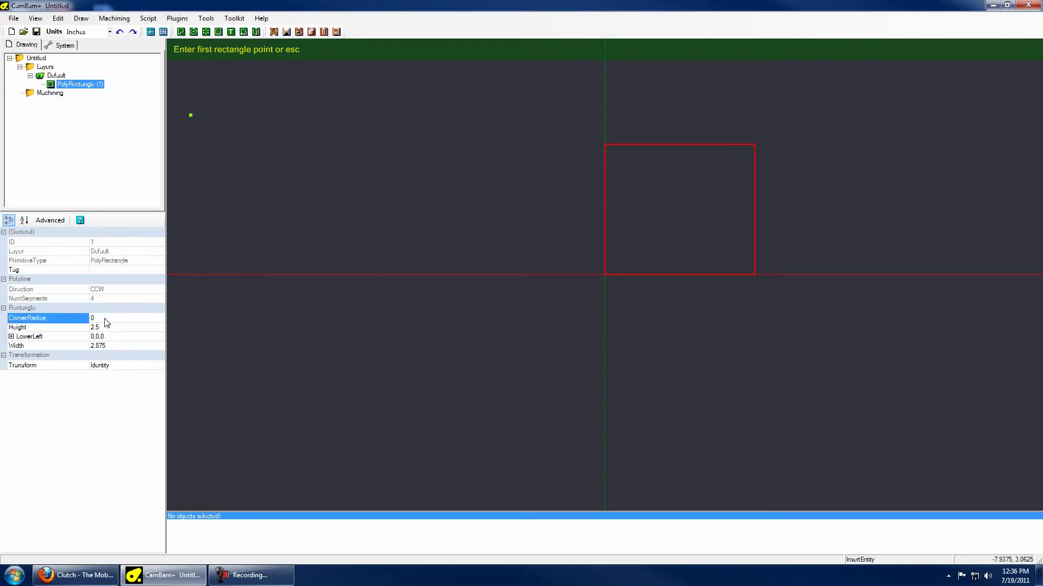
{"action": "left_click", "coordinate": [108, 329]}
{"action": "left_click", "coordinate": [111, 337]}
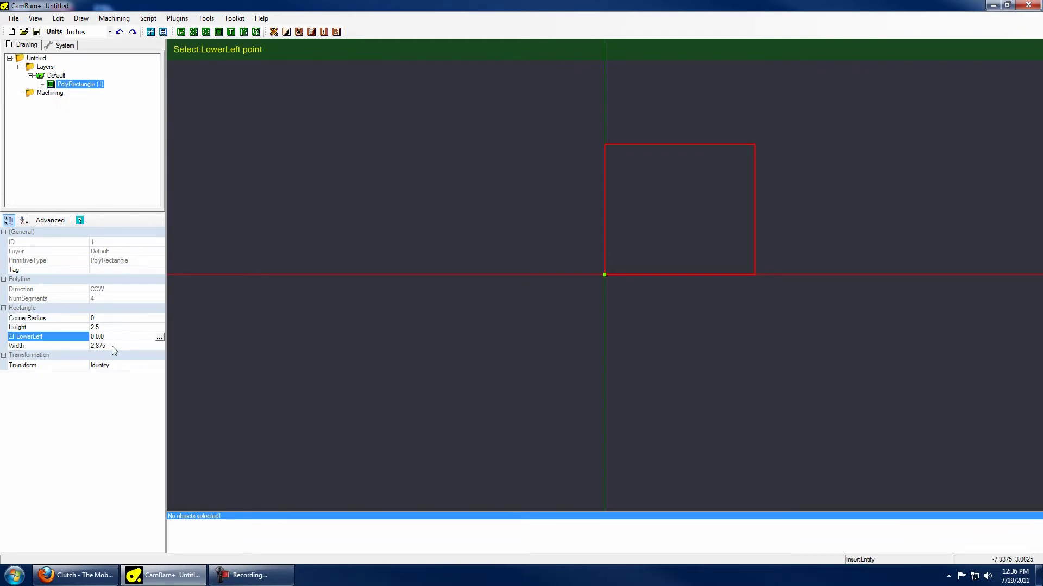
{"action": "left_click", "coordinate": [112, 347]}
{"action": "key", "text": "BackSpace"}
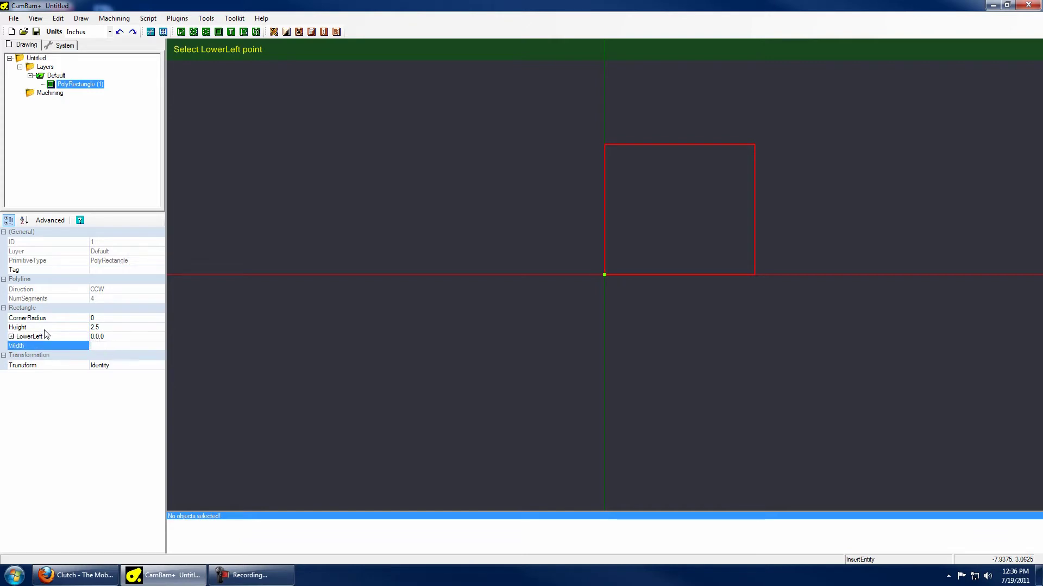
{"action": "type", "text": "7"}
{"action": "key", "text": "Return"}
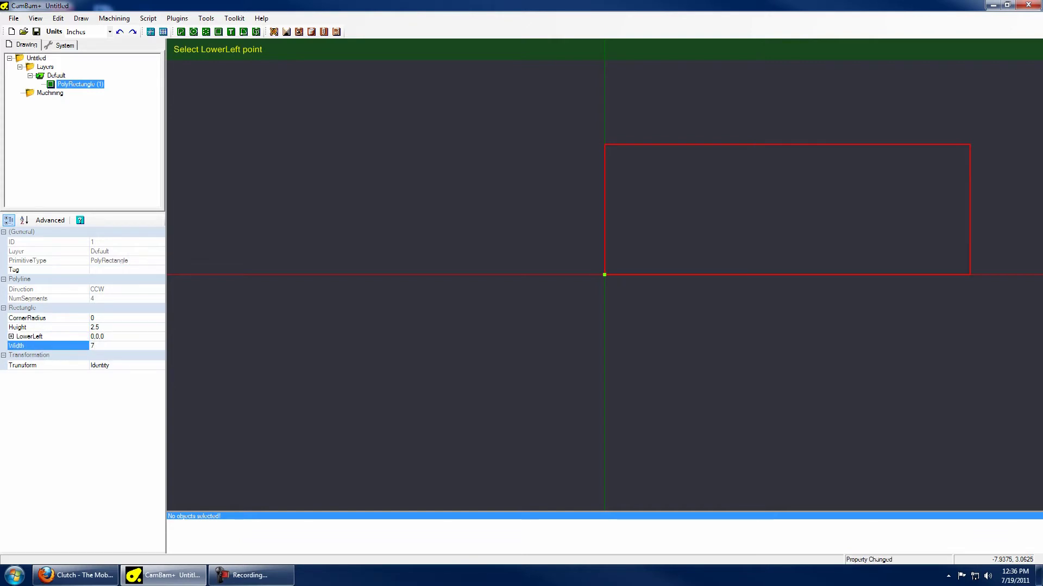
{"action": "left_click", "coordinate": [107, 329]}
{"action": "key", "text": "shift+Home"}
{"action": "key", "text": "BackSpace"}
{"action": "type", "text": "5"}
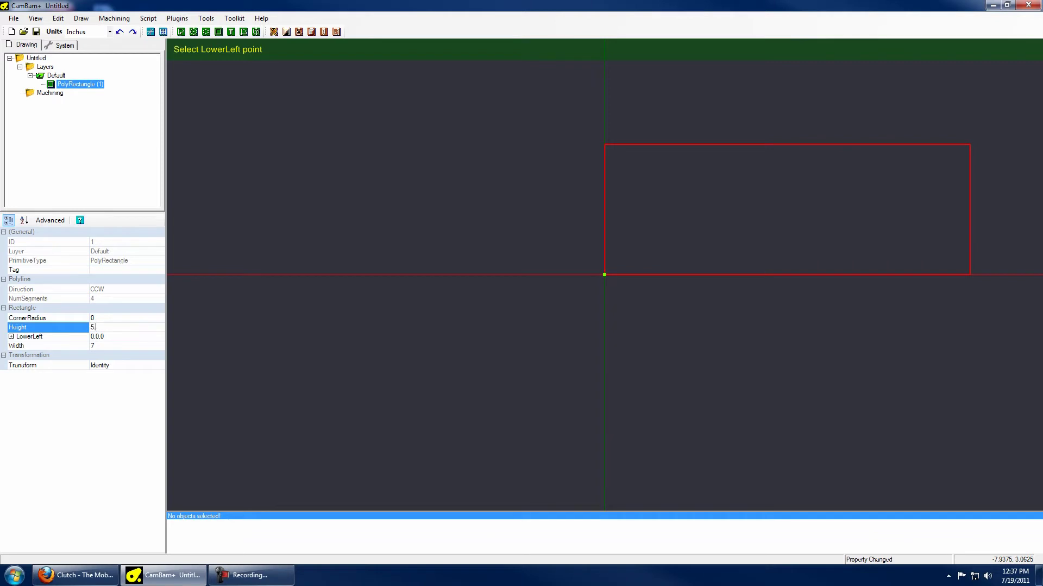
{"action": "type", "text": ".1"}
{"action": "key", "text": "Return"}
{"action": "left_click", "coordinate": [344, 54]}
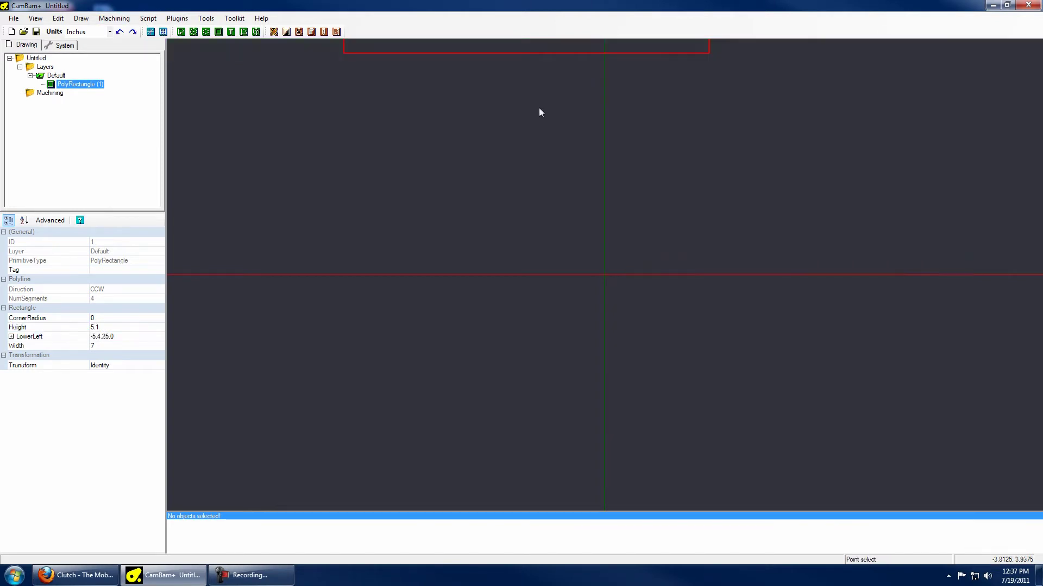
- Undo the move so the rectangle returns to the origin, then add a pocket operation
{"action": "key", "text": "ctrl+z"}
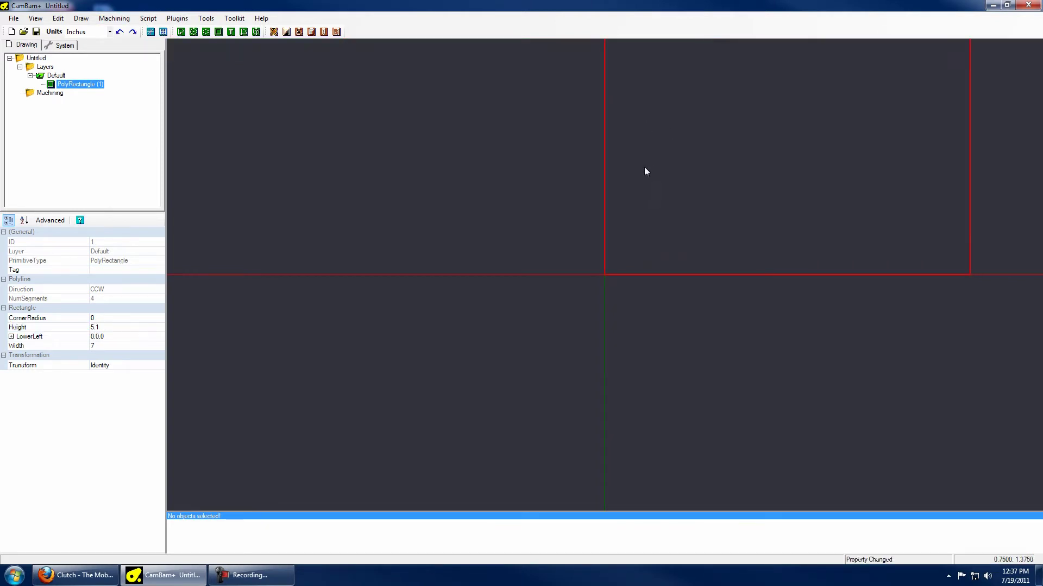
{"action": "middle_click_drag", "start_coordinate": [645, 171], "coordinate": [475, 298]}
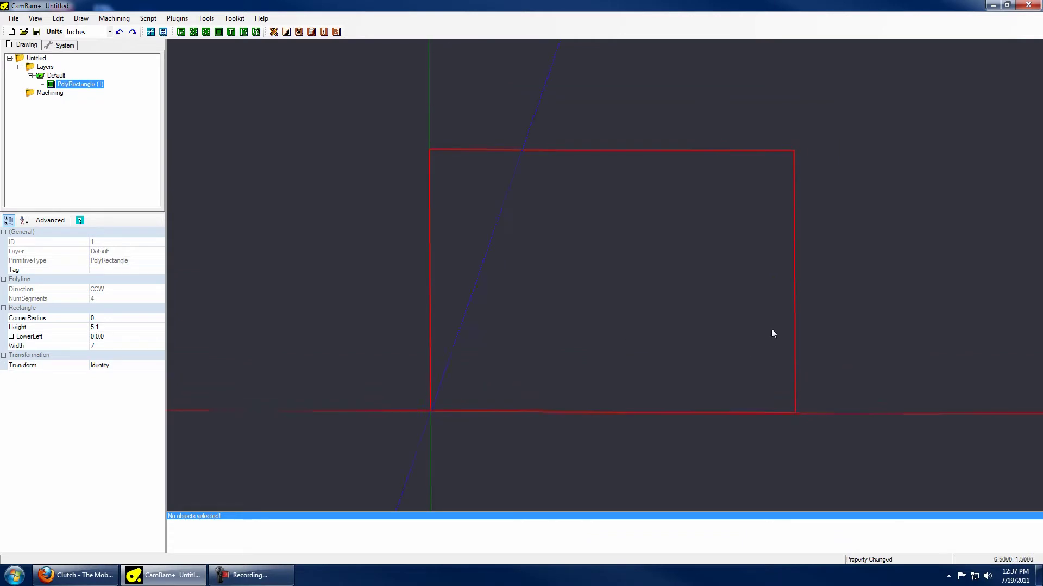
{"action": "middle_click_drag", "start_coordinate": [773, 333], "coordinate": [581, 161]}
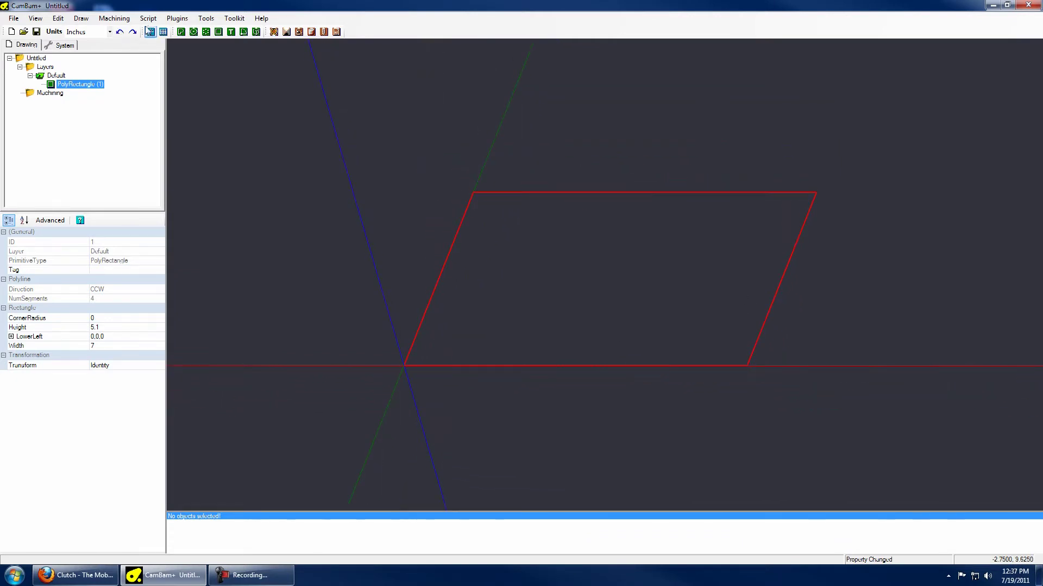
{"action": "left_click", "coordinate": [114, 18]}
{"action": "left_click", "coordinate": [120, 46]}
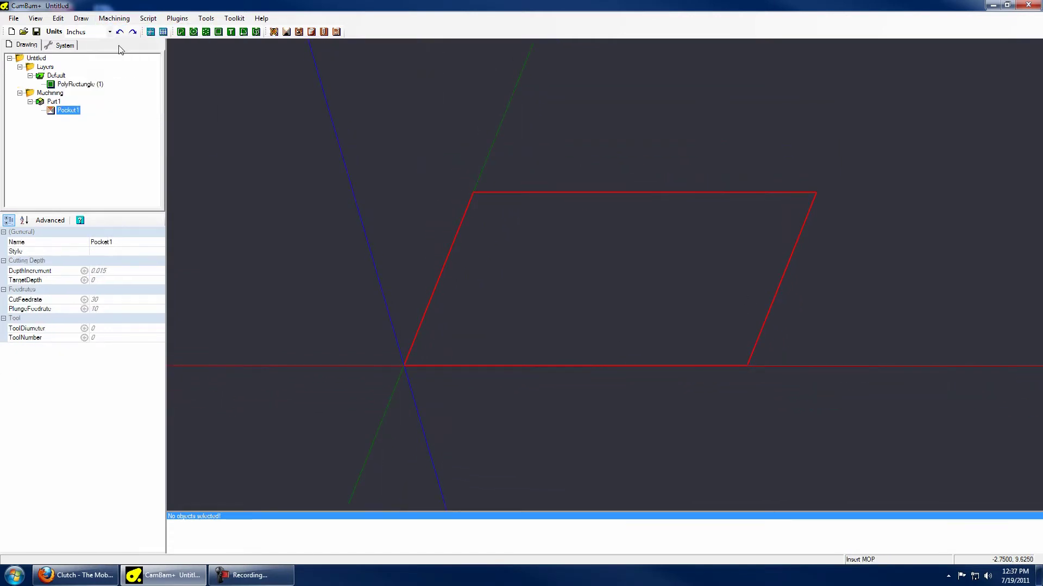
- Set Pocket1's depth increment to 0.125 and target depth to -0.3
{"action": "left_click", "coordinate": [136, 273]}
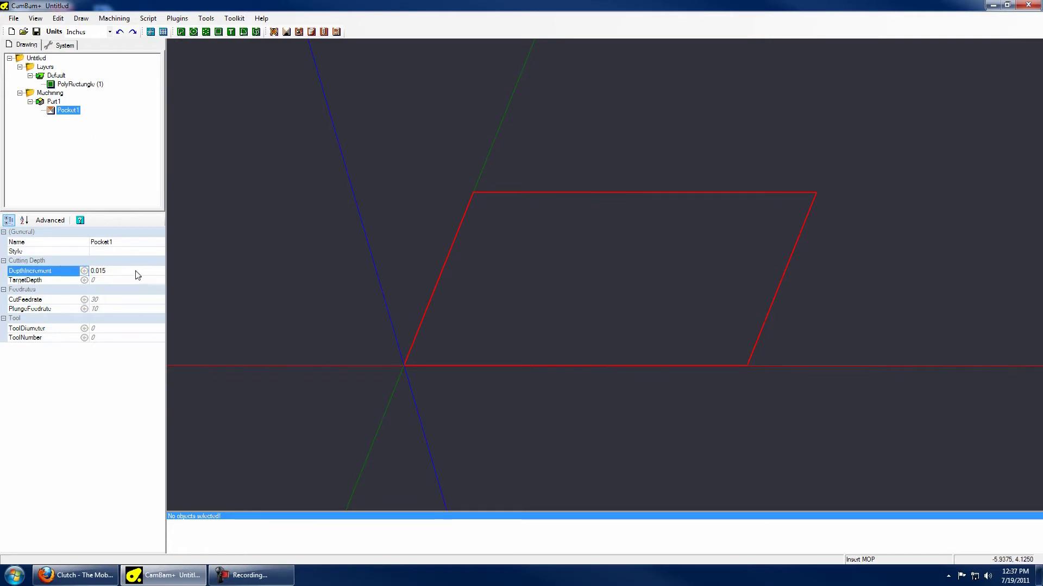
{"action": "double_click", "coordinate": [118, 272]}
{"action": "key", "text": "BackSpace"}
{"action": "type", "text": "-.125"}
{"action": "left_click", "coordinate": [123, 282]}
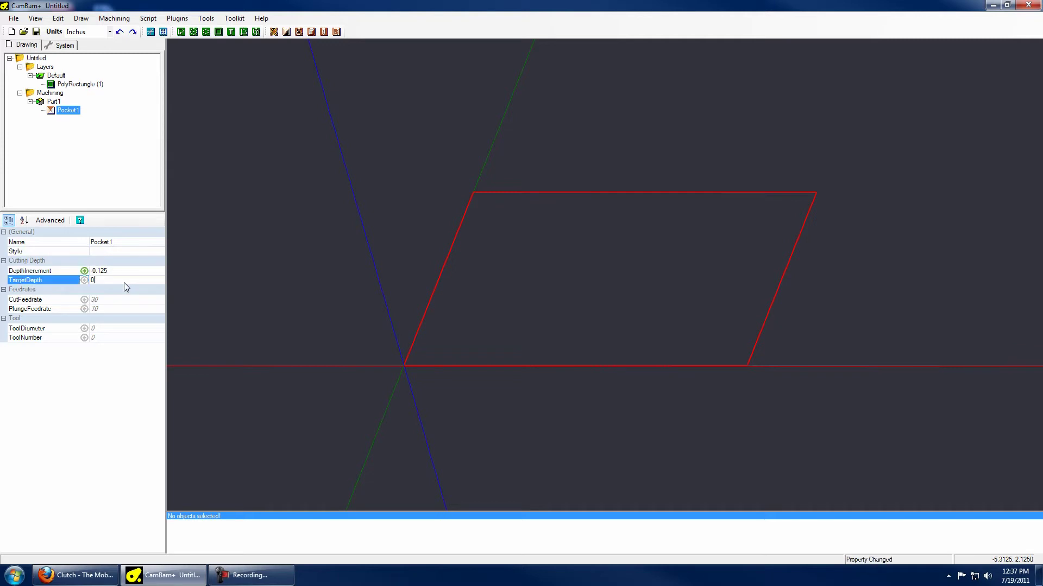
{"action": "key", "text": "BackSpace"}
{"action": "type", "text": "-.30"}
{"action": "left_click", "coordinate": [92, 271]}
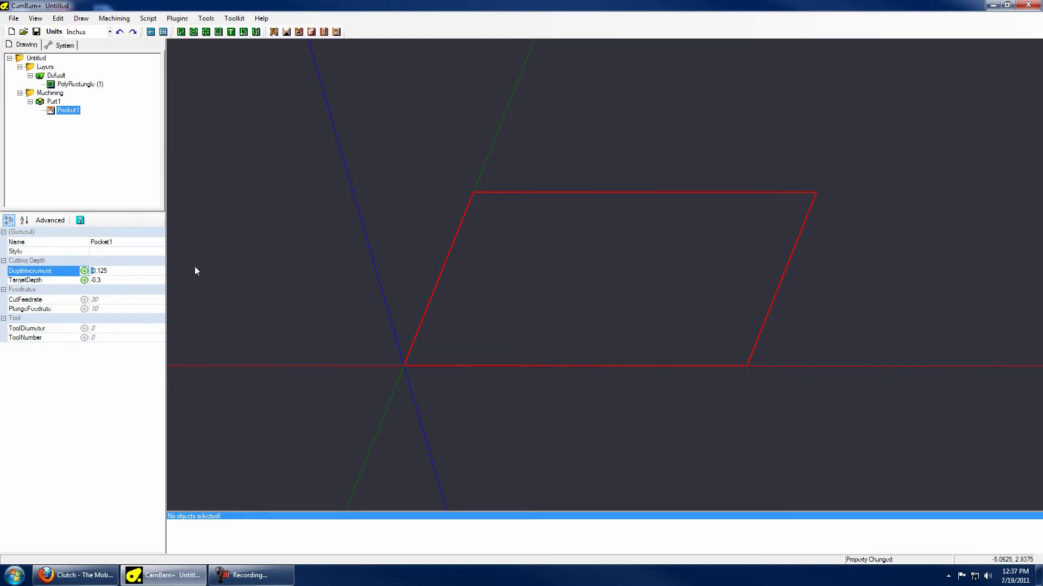
{"action": "left_click", "coordinate": [143, 309]}
- Enter a tool diameter of 0.125 for the pocket
{"action": "left_click", "coordinate": [141, 301]}
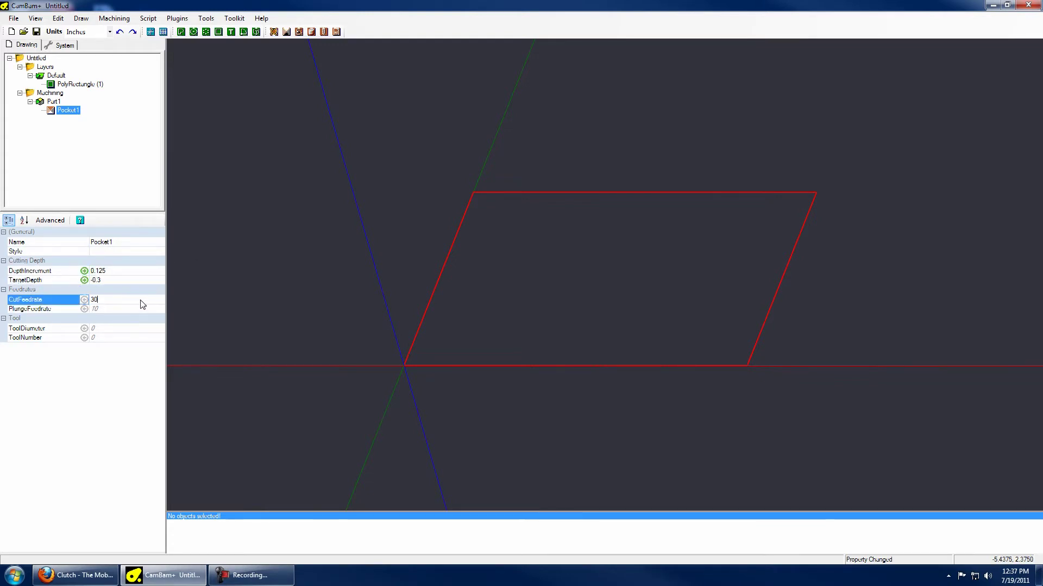
{"action": "left_click", "coordinate": [136, 319]}
{"action": "left_click", "coordinate": [136, 328]}
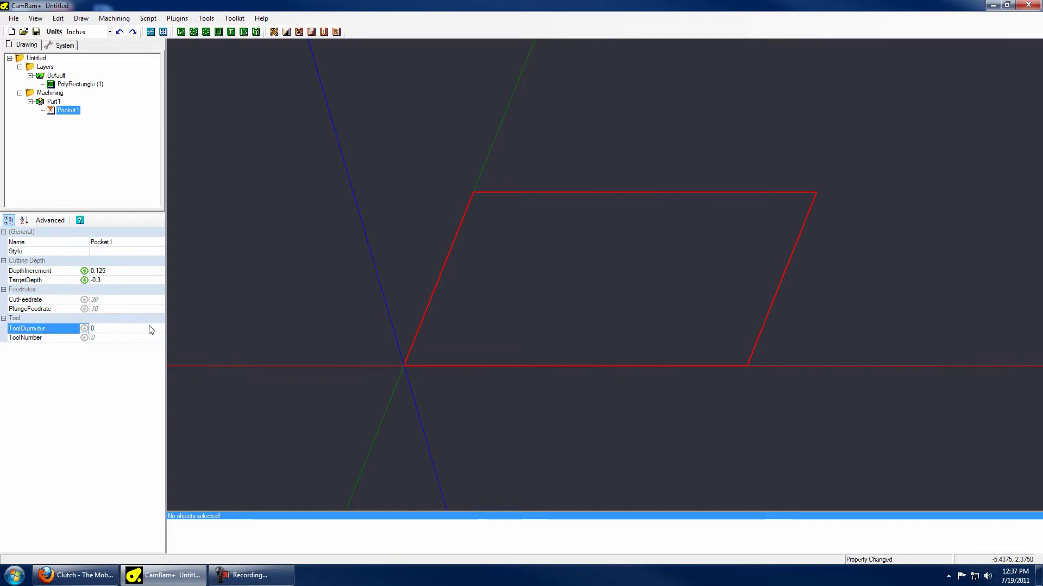
{"action": "key", "text": "BackSpace"}
{"action": "type", "text": ".125"}
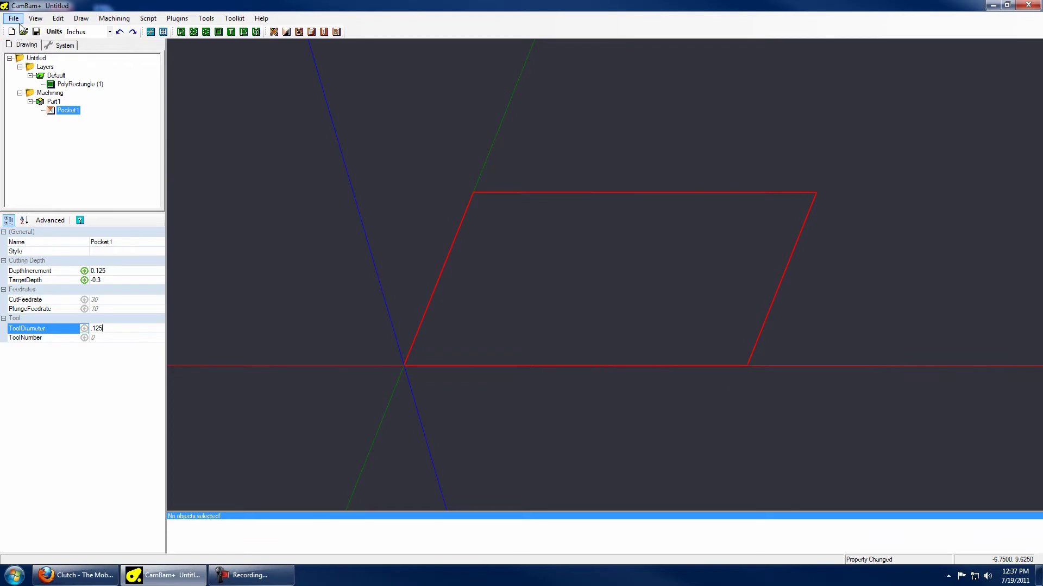
- Generate Pocket1's toolpaths, orbit to inspect them in 3D, and regenerate them
{"action": "left_click", "coordinate": [113, 18]}
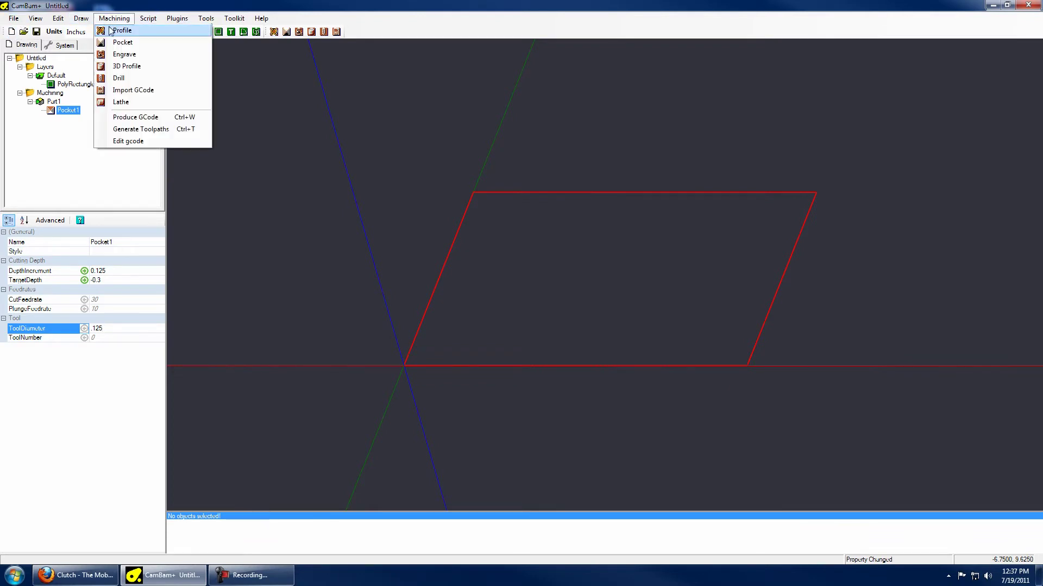
{"action": "left_click", "coordinate": [228, 75]}
{"action": "left_click", "coordinate": [67, 111]}
{"action": "right_click", "coordinate": [68, 114]}
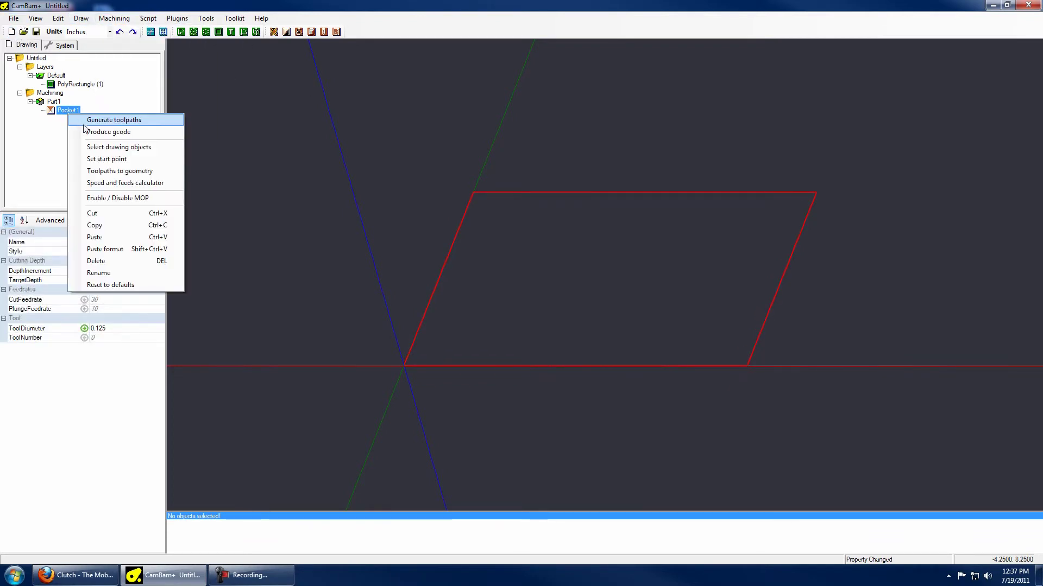
{"action": "left_click", "coordinate": [89, 110]}
{"action": "right_click", "coordinate": [74, 107]}
{"action": "left_click", "coordinate": [89, 113]}
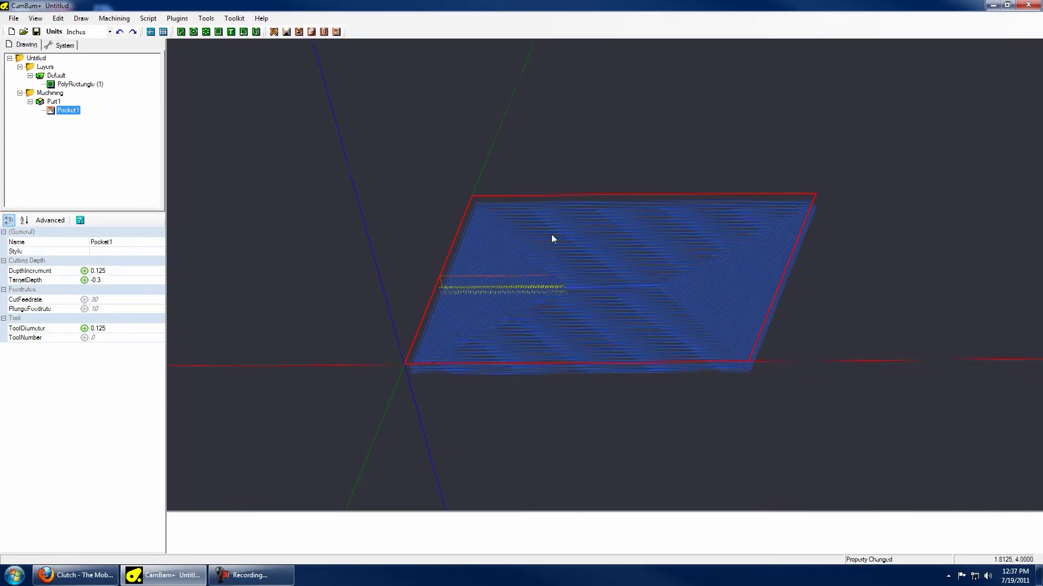
{"action": "left_click_drag", "start_coordinate": [552, 239], "coordinate": [516, 234], "text": "alt"}
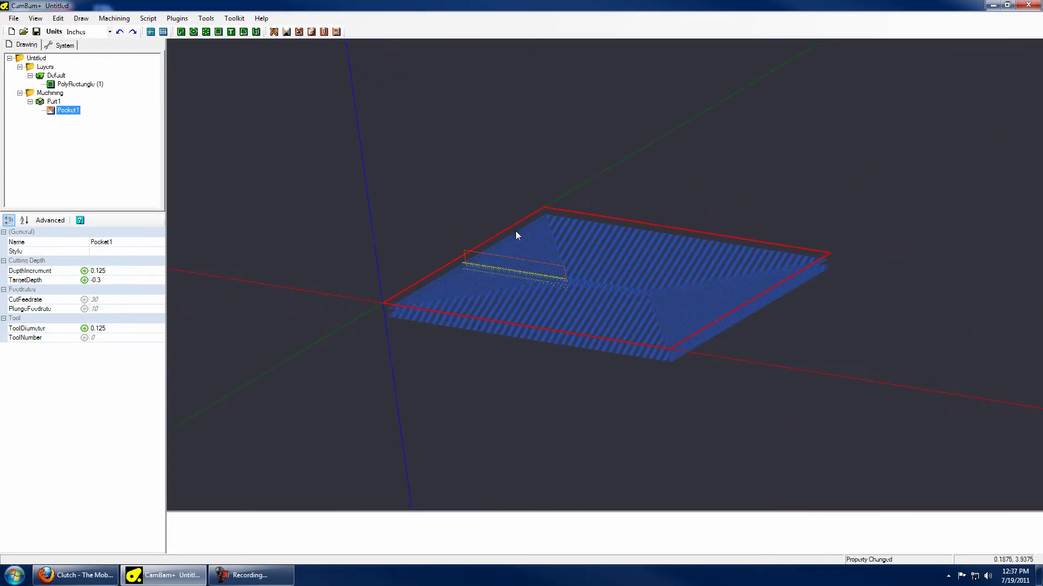
{"action": "right_click", "coordinate": [67, 109]}
{"action": "left_click", "coordinate": [102, 134]}
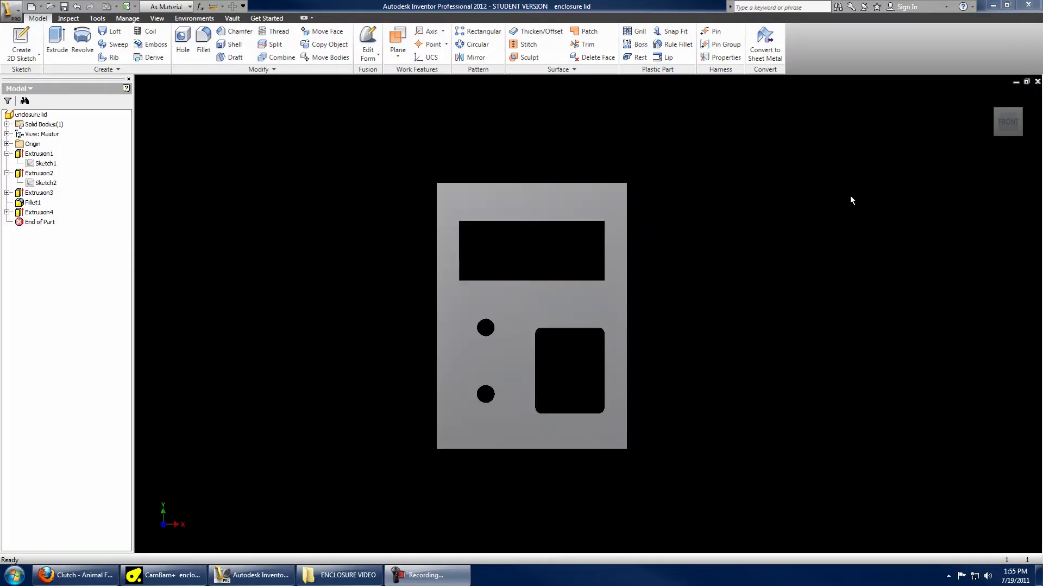
- Turn the lid to the BACK view and export that face as ENCLOSURE FACE REVERSE.dxf
{"action": "key", "text": "F2"}
{"action": "scroll", "coordinate": [938, 159], "scroll_direction": "down", "scroll_amount": 2}
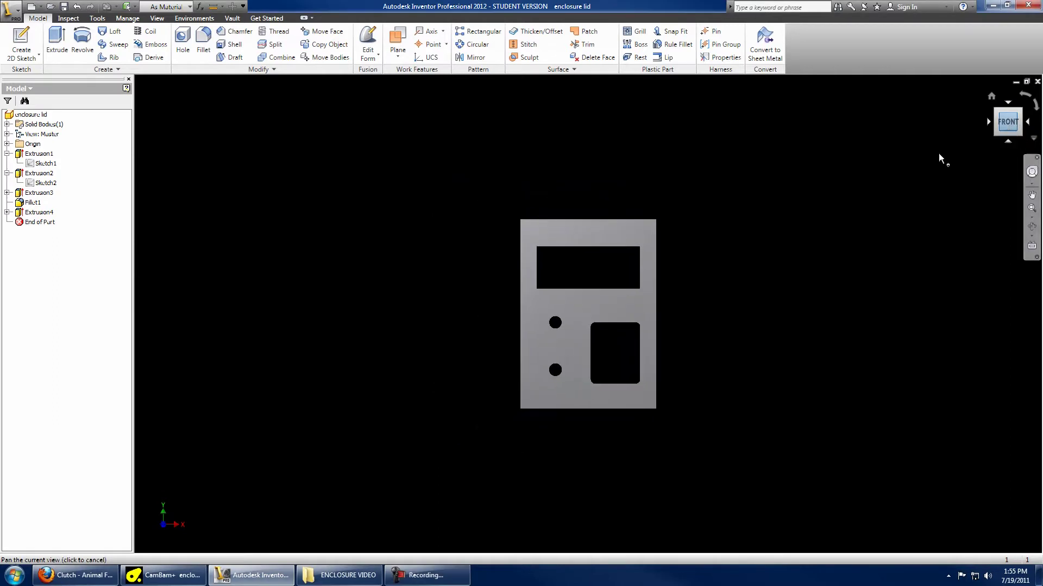
{"action": "key", "text": "Escape"}
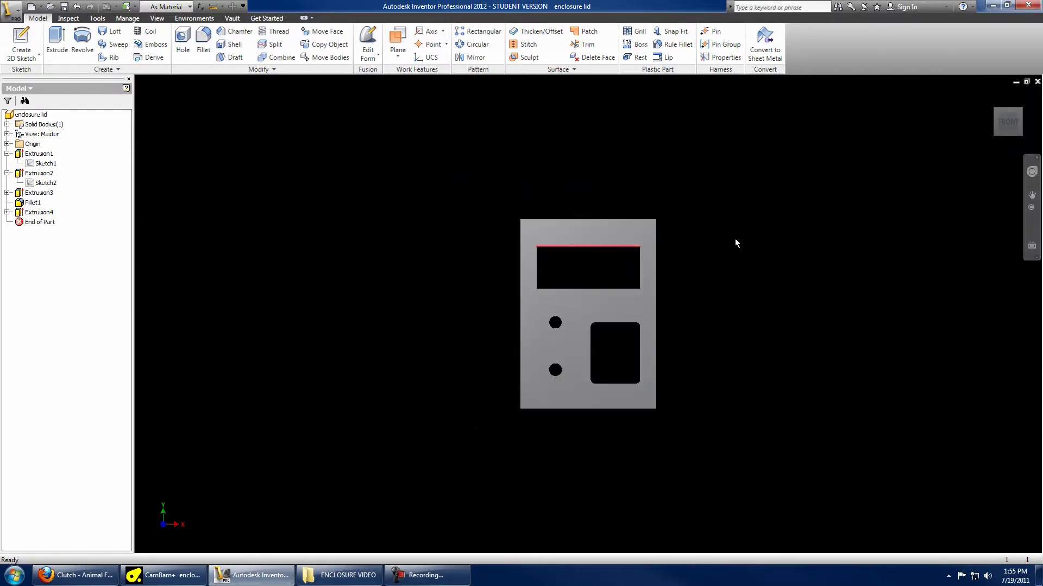
{"action": "left_click", "coordinate": [1026, 116]}
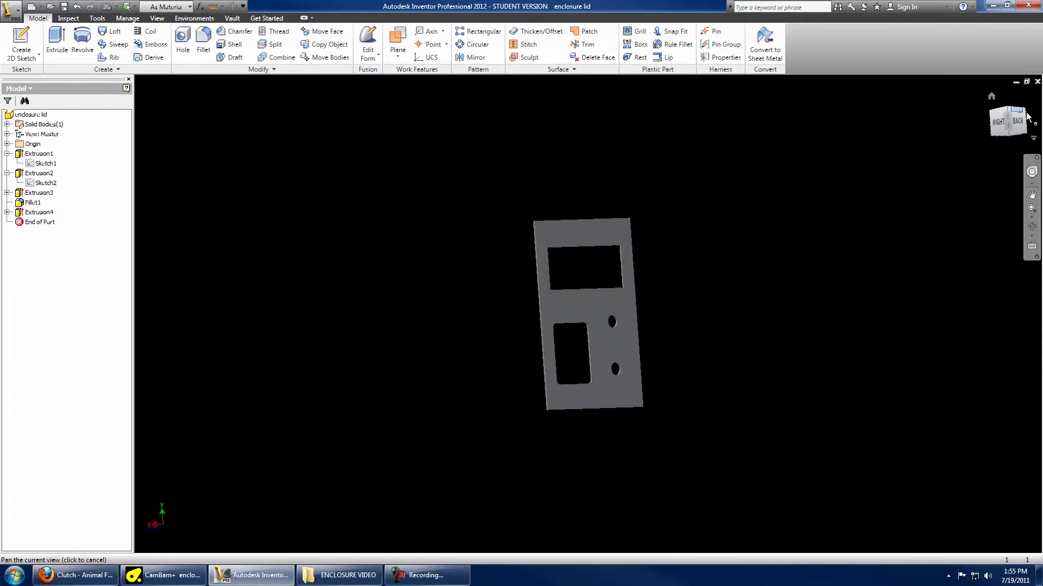
{"action": "left_click", "coordinate": [1013, 121]}
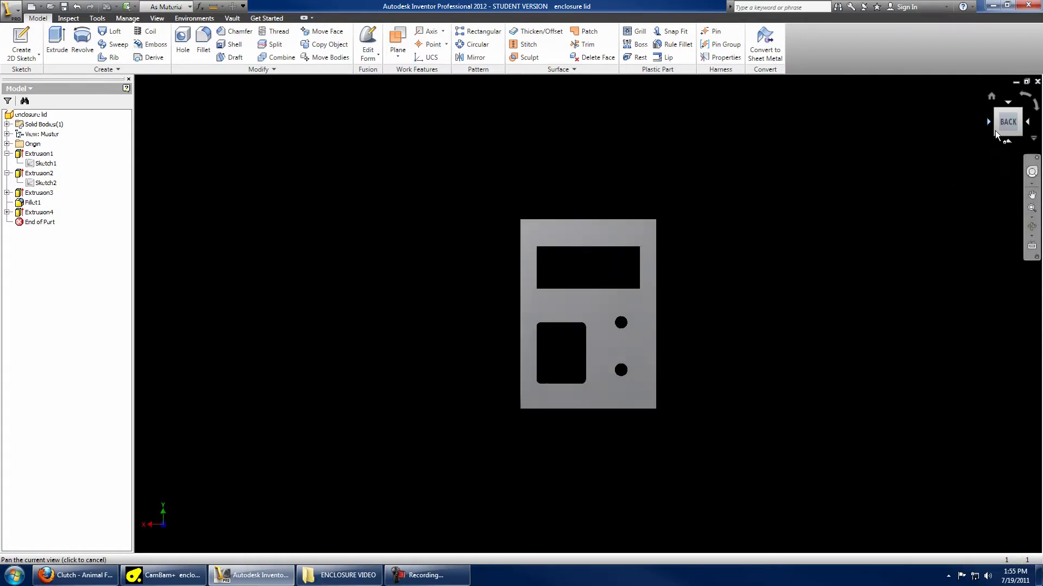
{"action": "right_click", "coordinate": [574, 232]}
{"action": "left_click", "coordinate": [583, 334]}
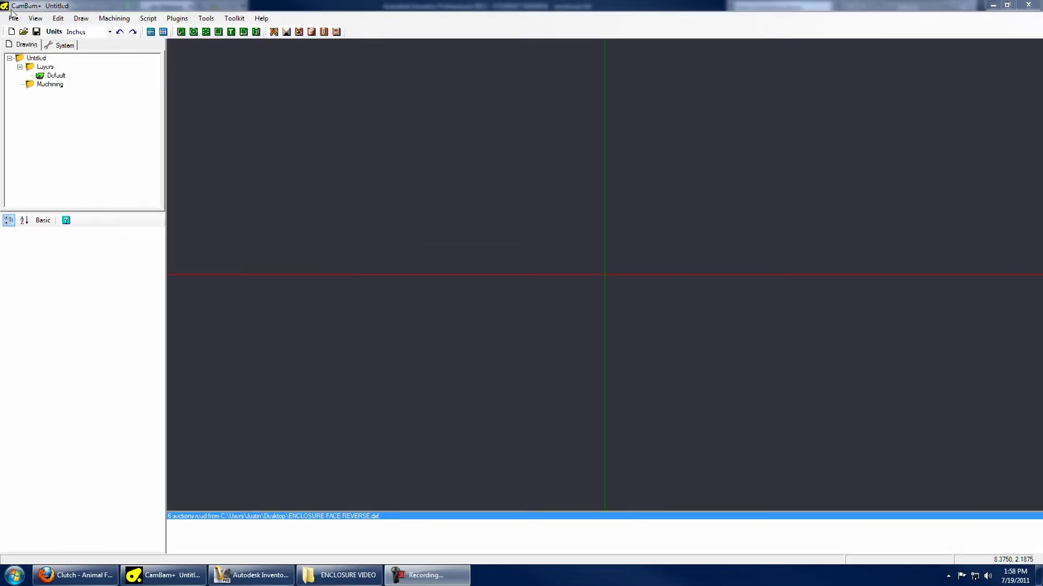
{"action": "left_click", "coordinate": [14, 19]}
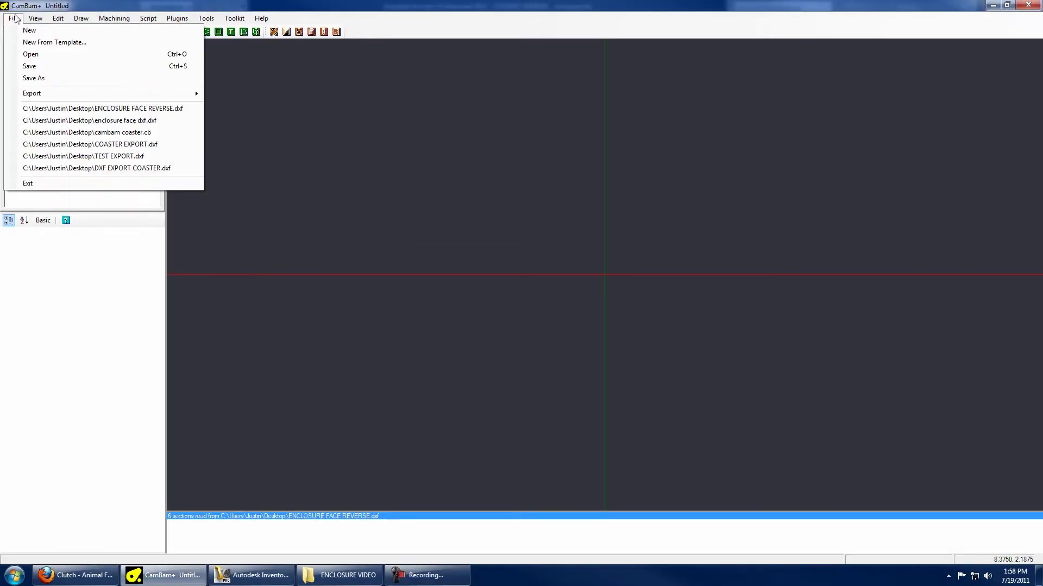
- Open ENCLOSURE FACE REVERSE from the Desktop
{"action": "left_click", "coordinate": [15, 19]}
{"action": "left_click", "coordinate": [13, 20]}
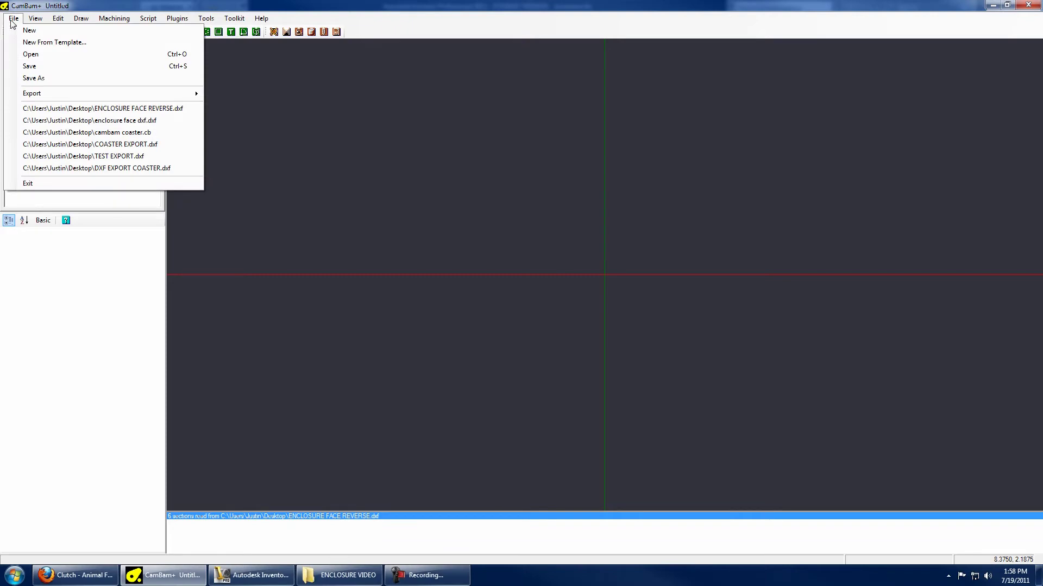
{"action": "left_click", "coordinate": [32, 54]}
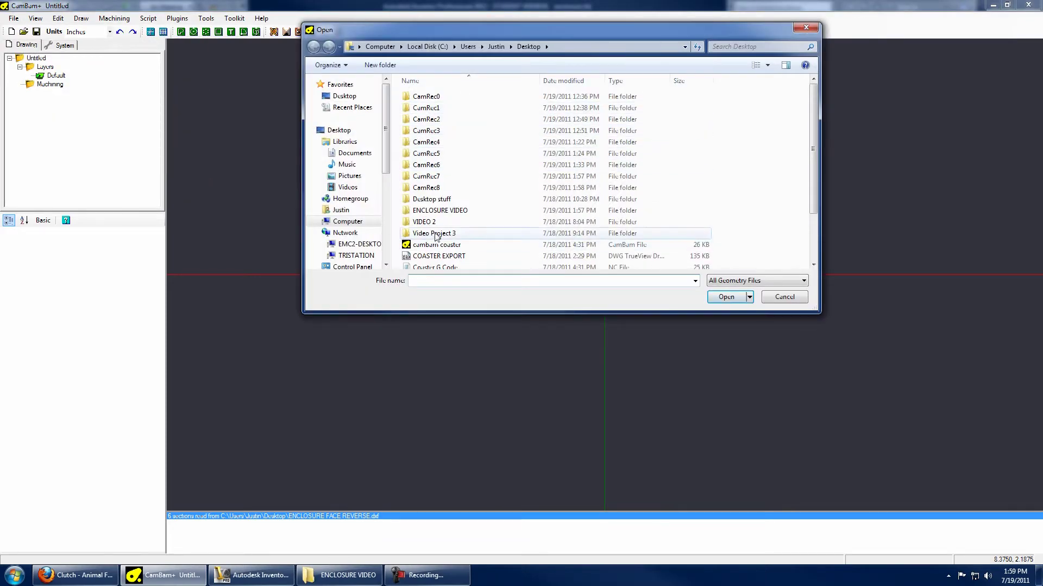
{"action": "left_click", "coordinate": [450, 266]}
{"action": "scroll", "coordinate": [461, 262], "scroll_direction": "down", "scroll_amount": 2}
{"action": "left_click", "coordinate": [465, 252]}
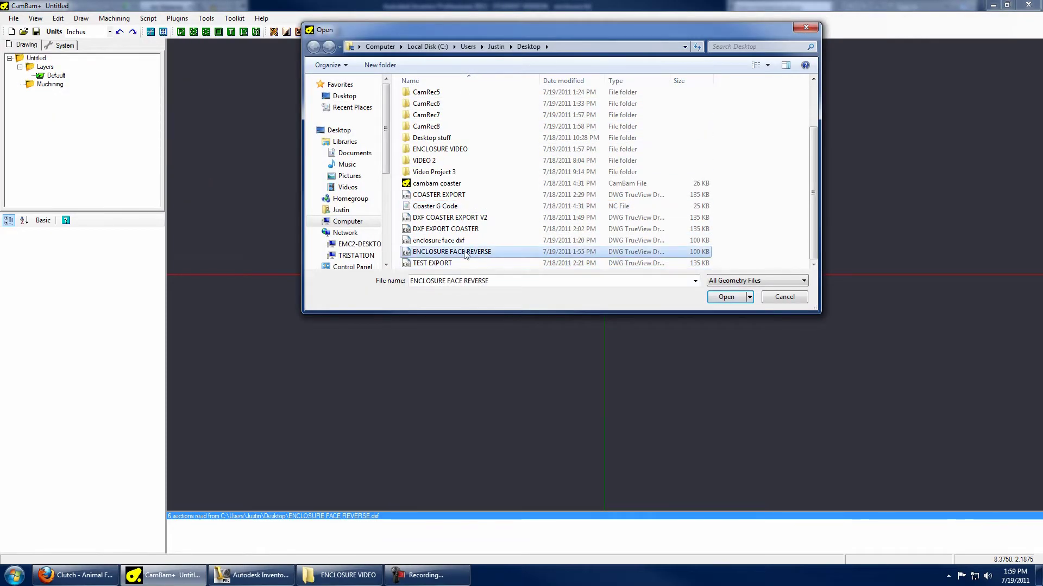
{"action": "double_click", "coordinate": [482, 252]}
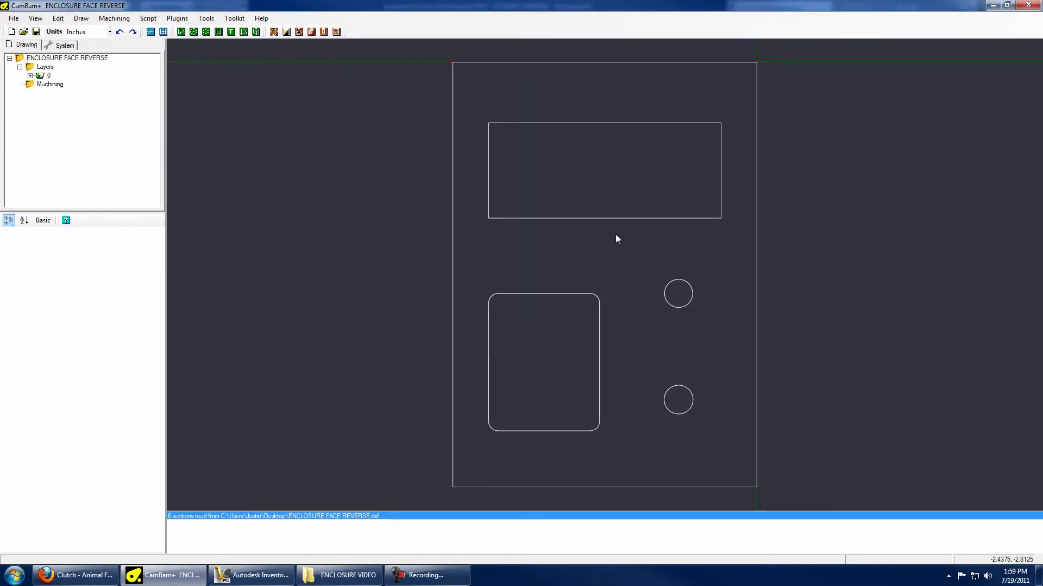
- Rotate all five lid objects 90° about the plate's corner at the origin
{"action": "mouse_move", "coordinate": [616, 238]}
{"action": "left_mouse_down", "text": "alt"}
{"action": "mouse_move", "coordinate": [626, 284]}
{"action": "mouse_move", "coordinate": [651, 226]}
{"action": "mouse_move", "coordinate": [710, 228]}
{"action": "mouse_move", "coordinate": [647, 237]}
{"action": "left_mouse_up", "text": "alt"}
{"action": "middle_click_drag", "start_coordinate": [647, 237], "coordinate": [596, 242]}
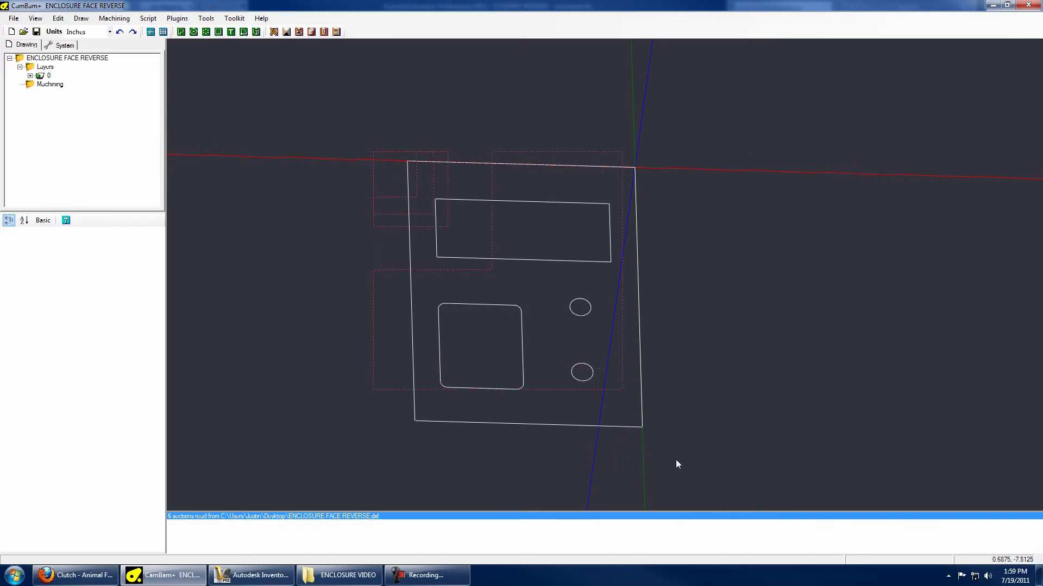
{"action": "key", "text": "ctrl+a"}
{"action": "right_click", "coordinate": [327, 89]}
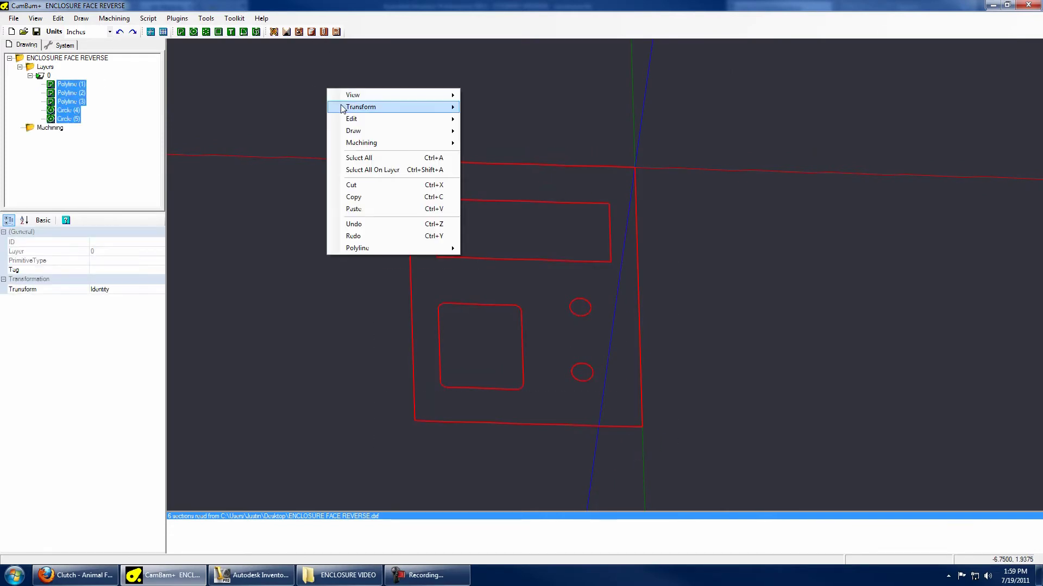
{"action": "mouse_move", "coordinate": [359, 106]}
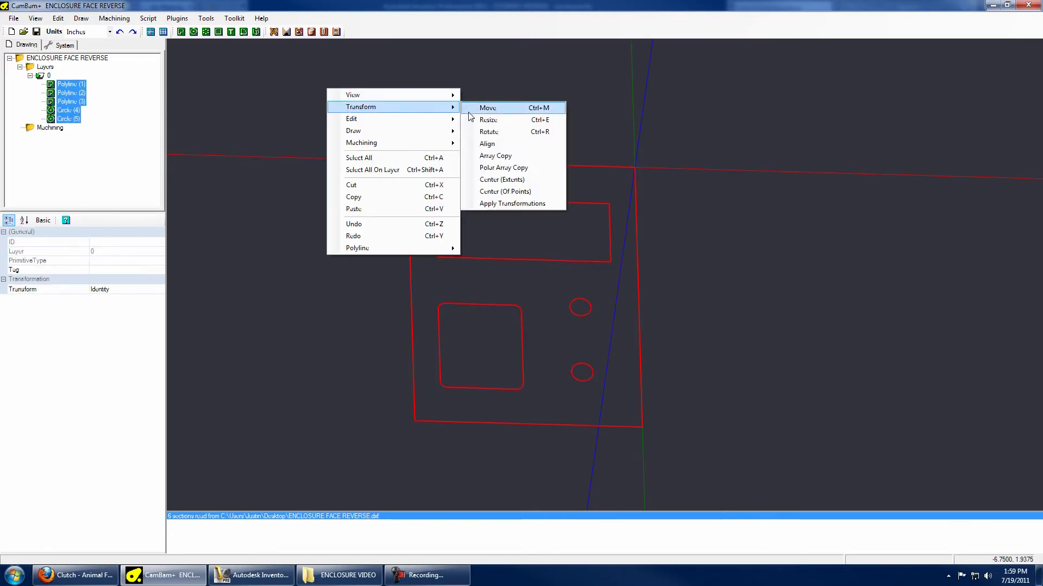
{"action": "left_click", "coordinate": [489, 132]}
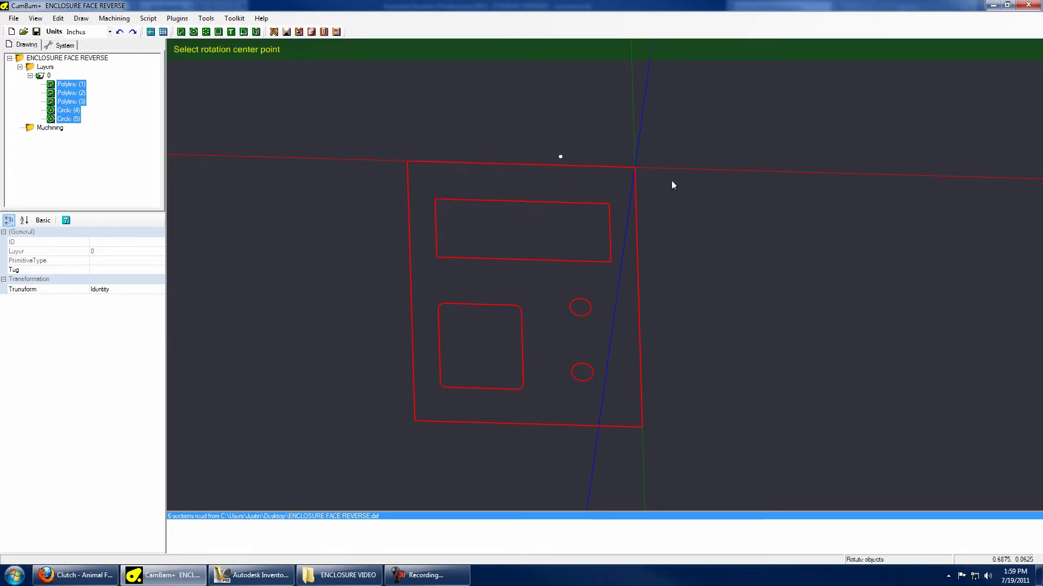
{"action": "left_click", "coordinate": [634, 168]}
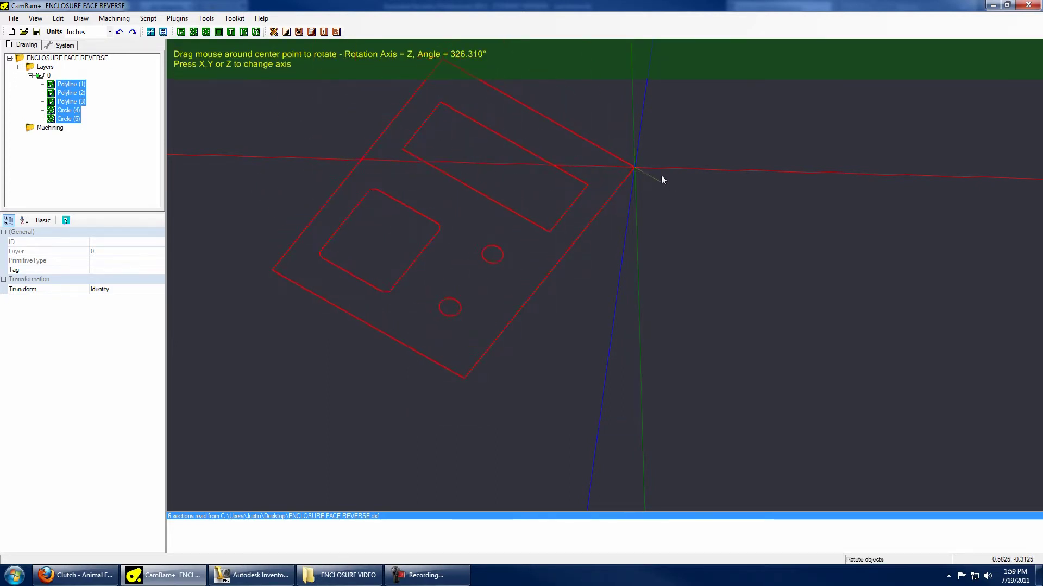
{"action": "left_click", "coordinate": [633, 105]}
- Reselect all five objects and bring up their transform actions
{"action": "middle_click_drag", "start_coordinate": [838, 184], "coordinate": [683, 228]}
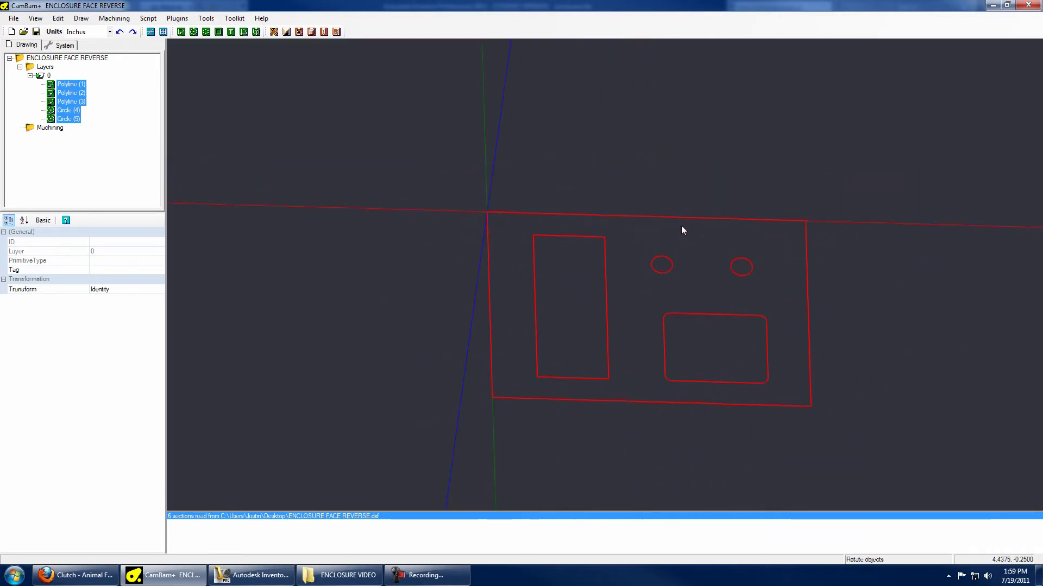
{"action": "left_click", "coordinate": [487, 175]}
{"action": "left_click", "coordinate": [76, 85]}
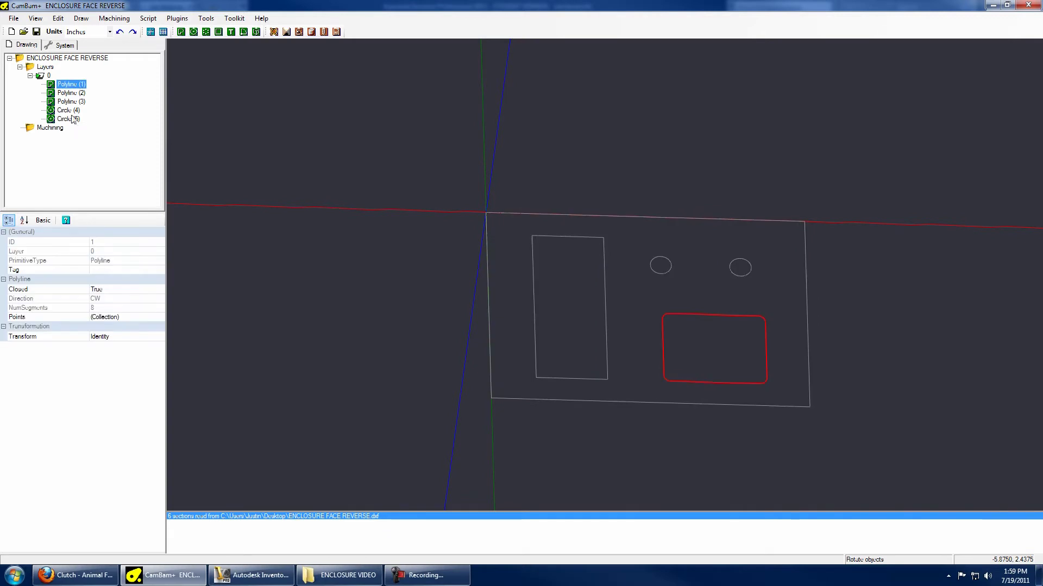
{"action": "left_click", "coordinate": [69, 119], "text": "shift"}
{"action": "right_click", "coordinate": [252, 132]}
- Align the whole face left and bottom so its lower-left corner sits at the origin
{"action": "mouse_move", "coordinate": [326, 149]}
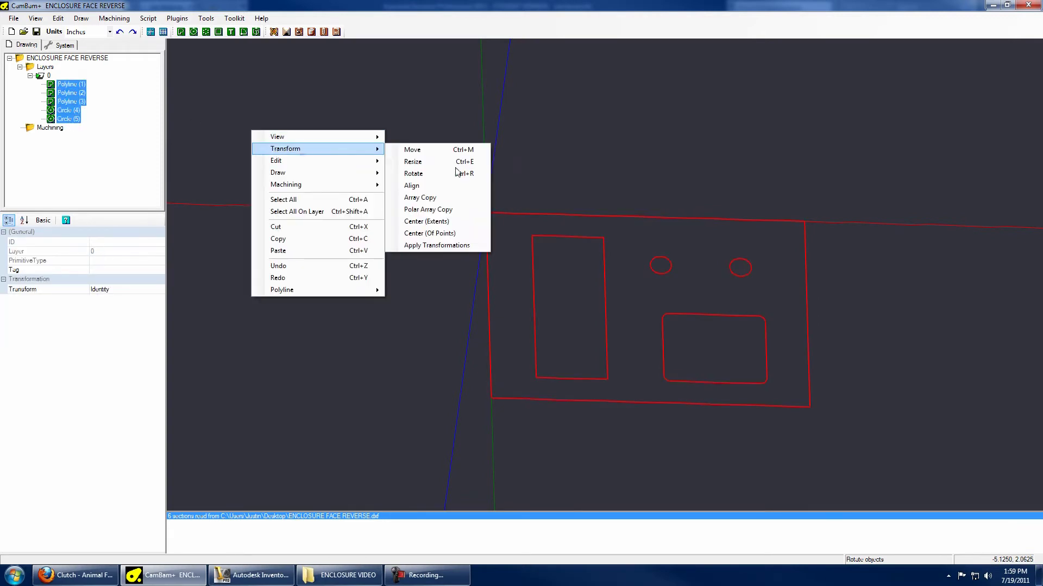
{"action": "left_click", "coordinate": [456, 186]}
{"action": "left_click", "coordinate": [923, 302]}
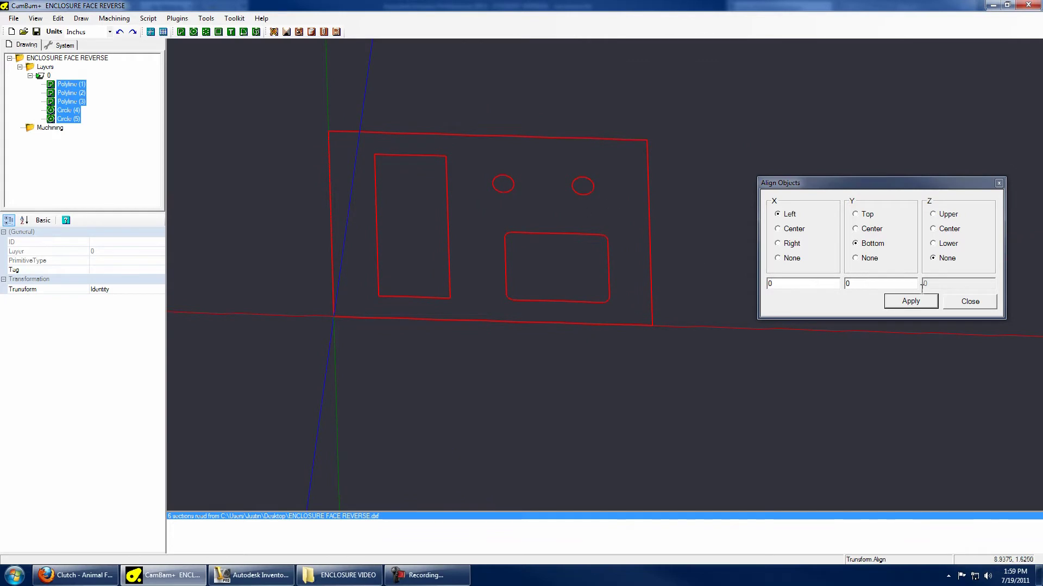
{"action": "left_click", "coordinate": [970, 302]}
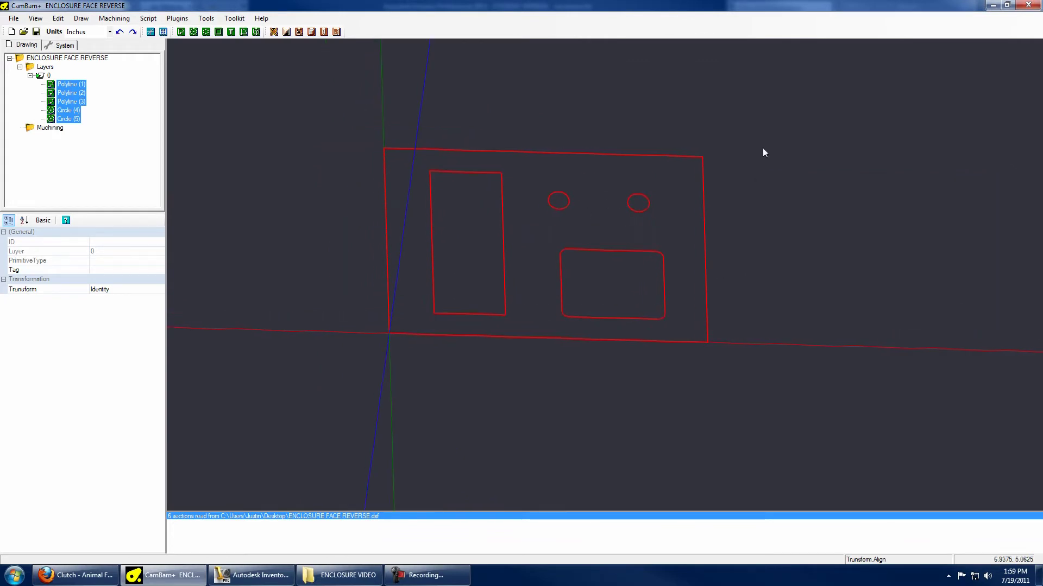
- Select the tall rectangle, both circles and the rounded rectangle
{"action": "left_click", "coordinate": [410, 172]}
{"action": "left_click", "coordinate": [440, 171]}
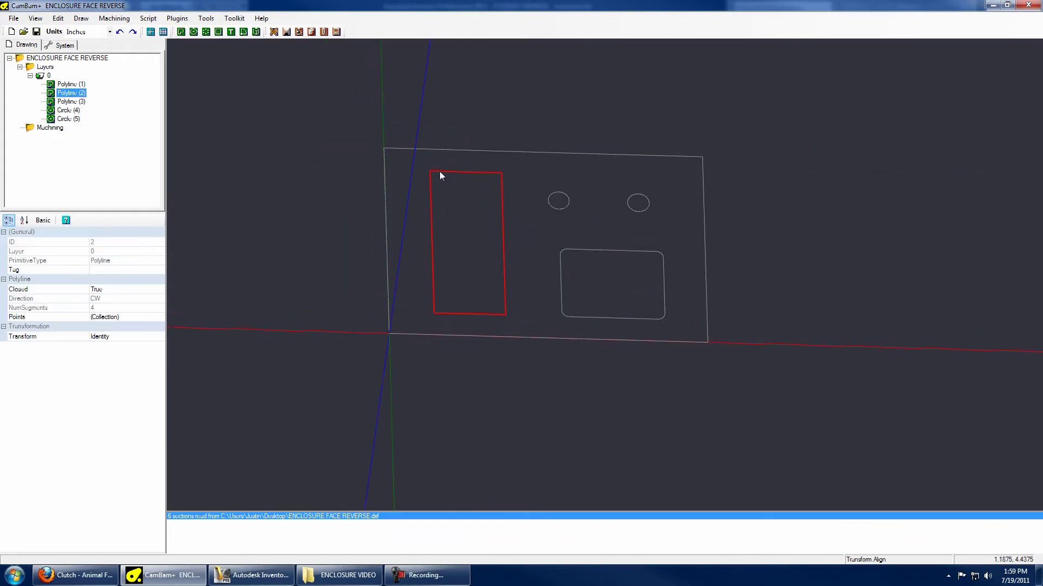
{"action": "left_click", "coordinate": [565, 196], "text": "ctrl"}
{"action": "left_click", "coordinate": [631, 200], "text": "ctrl"}
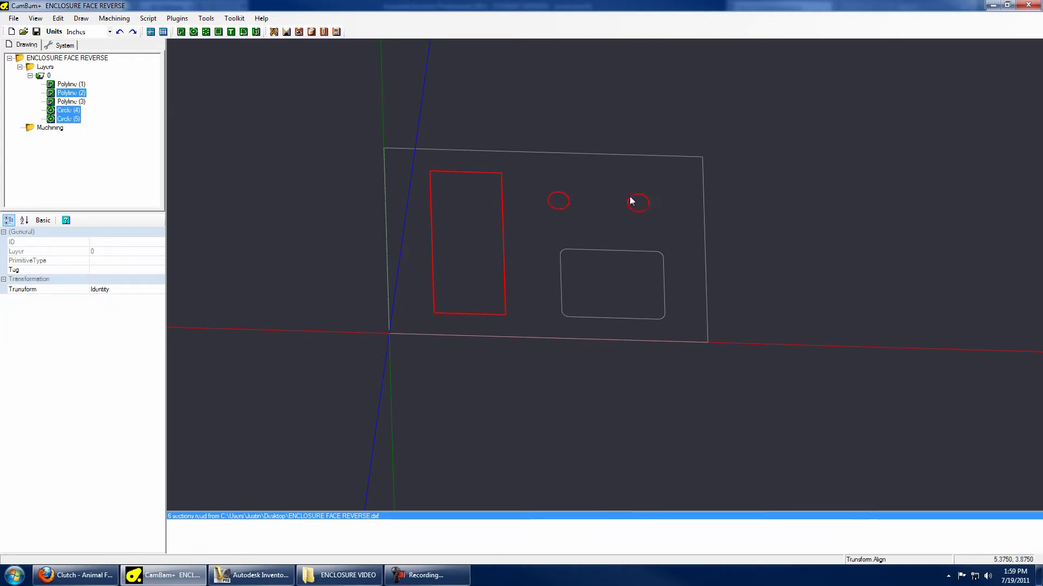
{"action": "left_click", "coordinate": [607, 251], "text": "ctrl"}
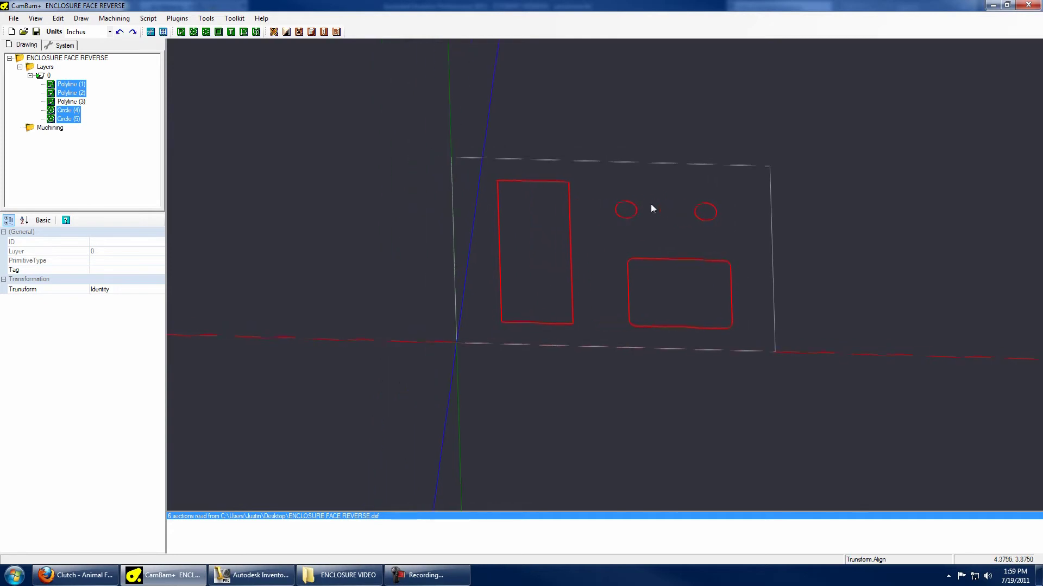
- Add a profile operation cutting on the inside of the selected shapes
{"action": "left_click", "coordinate": [114, 19]}
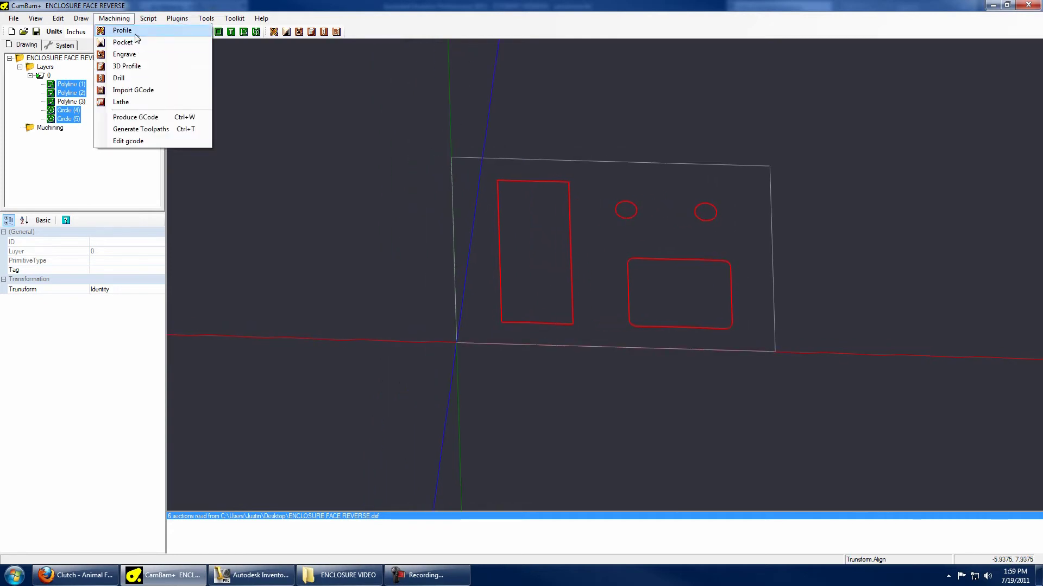
{"action": "left_click", "coordinate": [133, 34]}
{"action": "left_click", "coordinate": [123, 251]}
{"action": "left_click", "coordinate": [151, 251]}
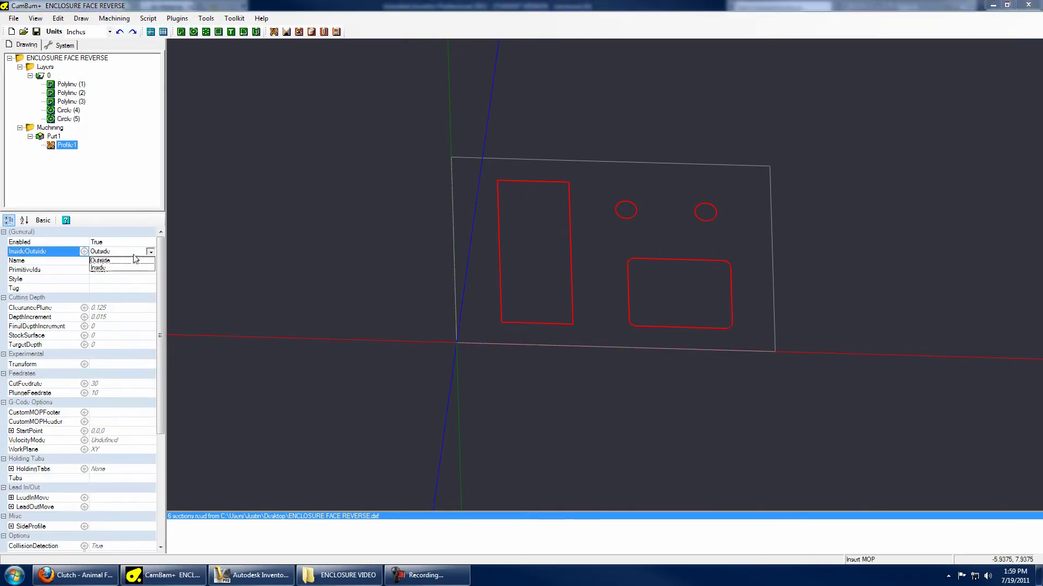
{"action": "left_click", "coordinate": [126, 268]}
{"action": "left_click", "coordinate": [128, 262]}
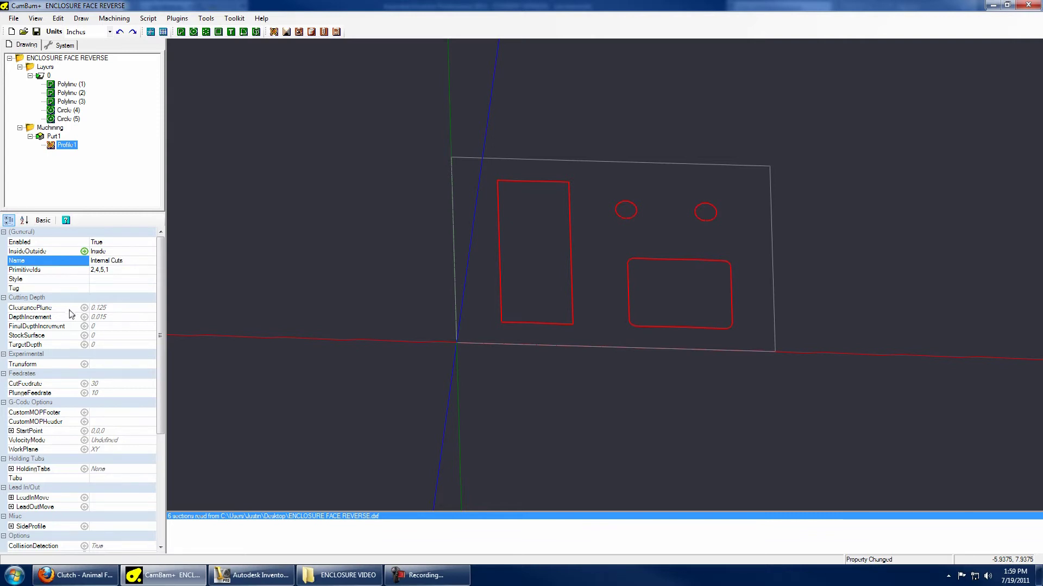
- Name it Internal Cuts with 0.5 clearance, 0.03 depth increment, -0.1 target depth, feedrate 42
{"action": "left_click", "coordinate": [134, 310]}
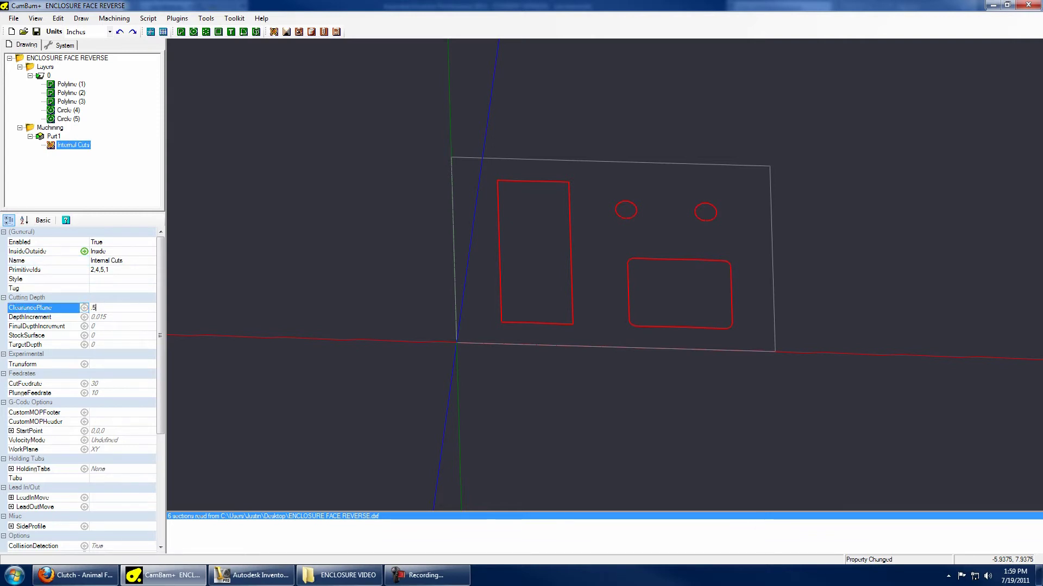
{"action": "left_click", "coordinate": [114, 319]}
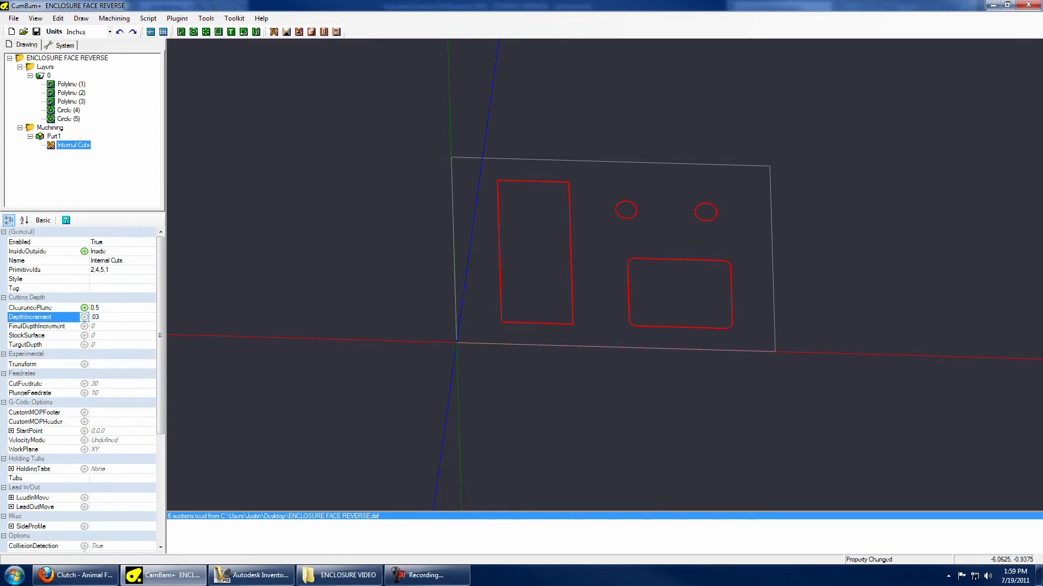
{"action": "left_click", "coordinate": [113, 346]}
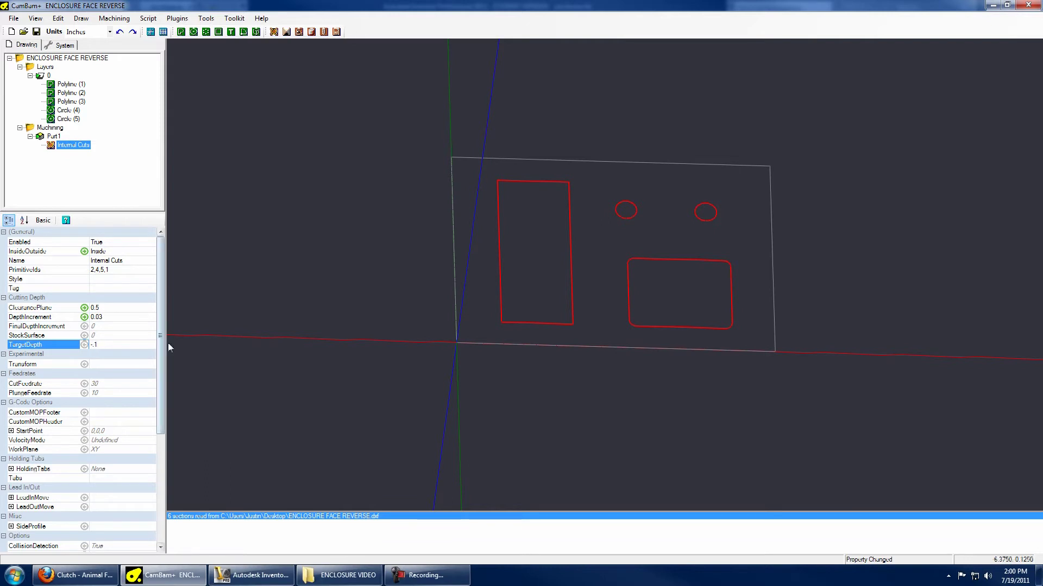
{"action": "left_click", "coordinate": [125, 385]}
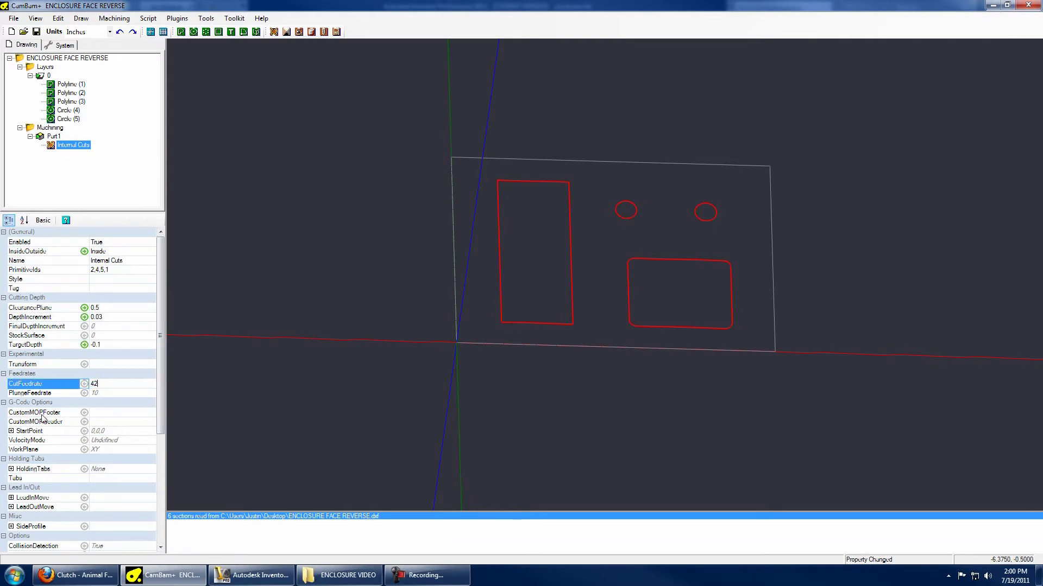
{"action": "left_click_drag", "start_coordinate": [162, 402], "coordinate": [162, 446]}
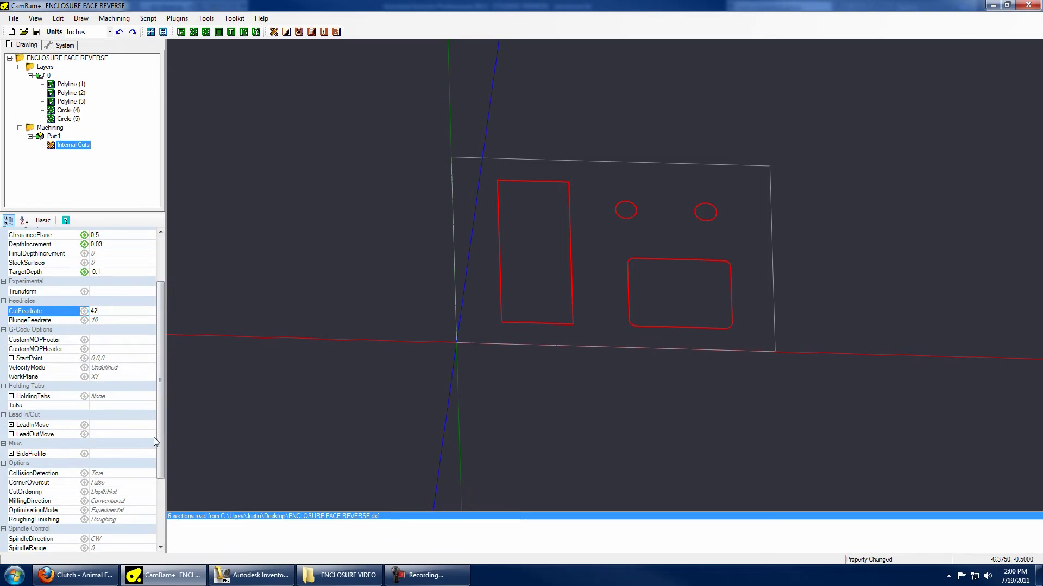
{"action": "scroll", "coordinate": [151, 467], "scroll_direction": "down", "scroll_amount": 3}
{"action": "scroll", "coordinate": [152, 476], "scroll_direction": "up", "scroll_amount": 1}
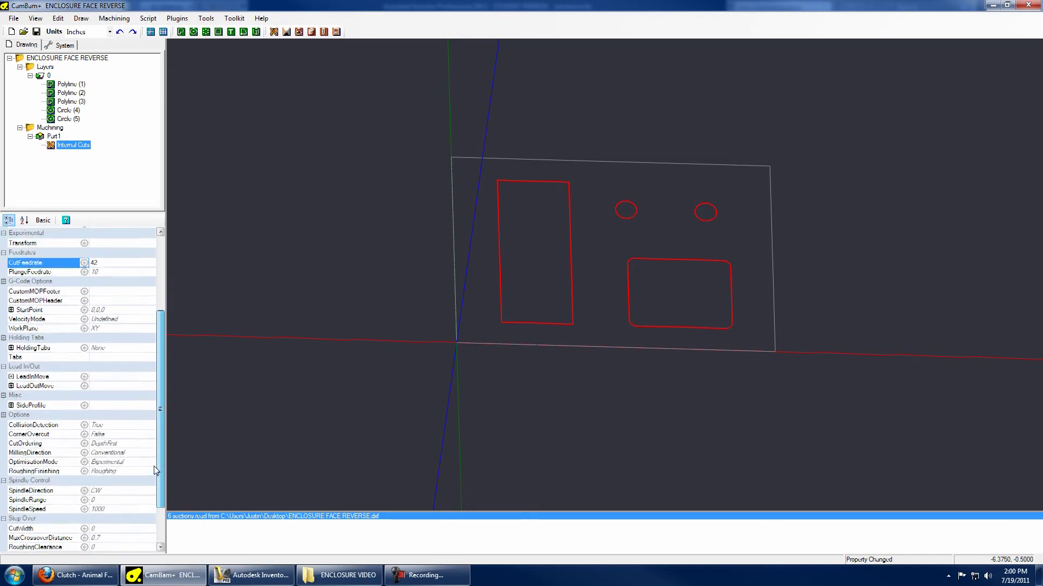
{"action": "scroll", "coordinate": [130, 479], "scroll_direction": "down", "scroll_amount": 2}
- Set the cut width and tool diameter to 0.0625
{"action": "left_click", "coordinate": [113, 474]}
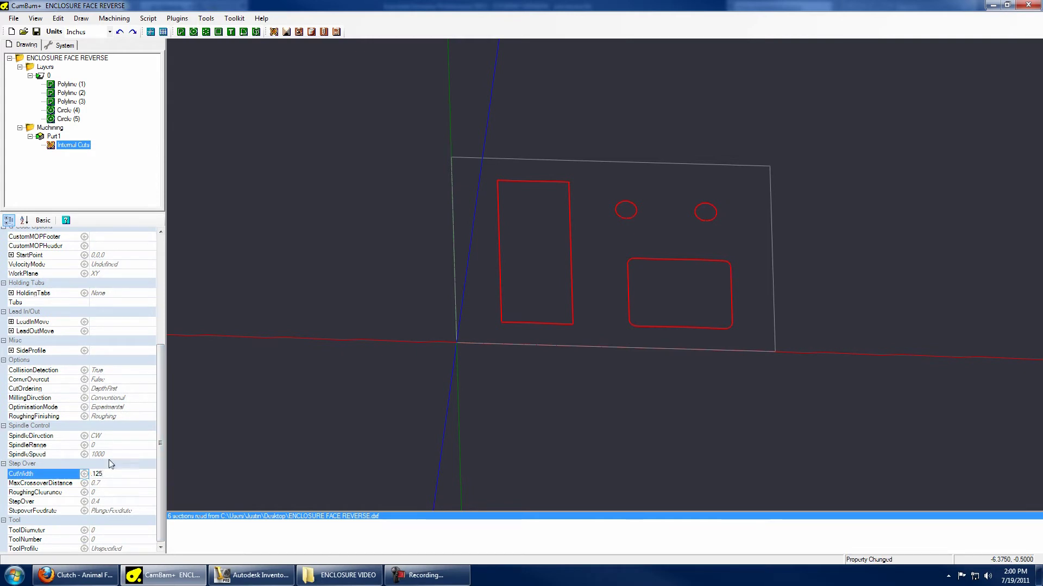
{"action": "key", "text": "BackSpace"}
{"action": "key", "text": "BackSpace"}
{"action": "key", "text": "BackSpace"}
{"action": "type", "text": "0625"}
{"action": "left_click", "coordinate": [120, 531]}
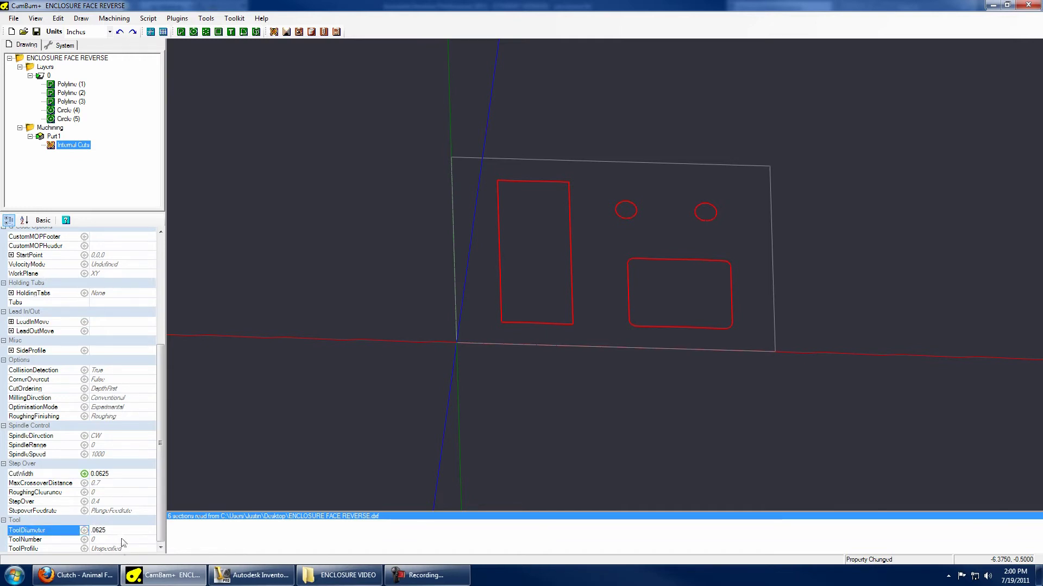
{"action": "left_click_drag", "start_coordinate": [159, 521], "coordinate": [154, 380]}
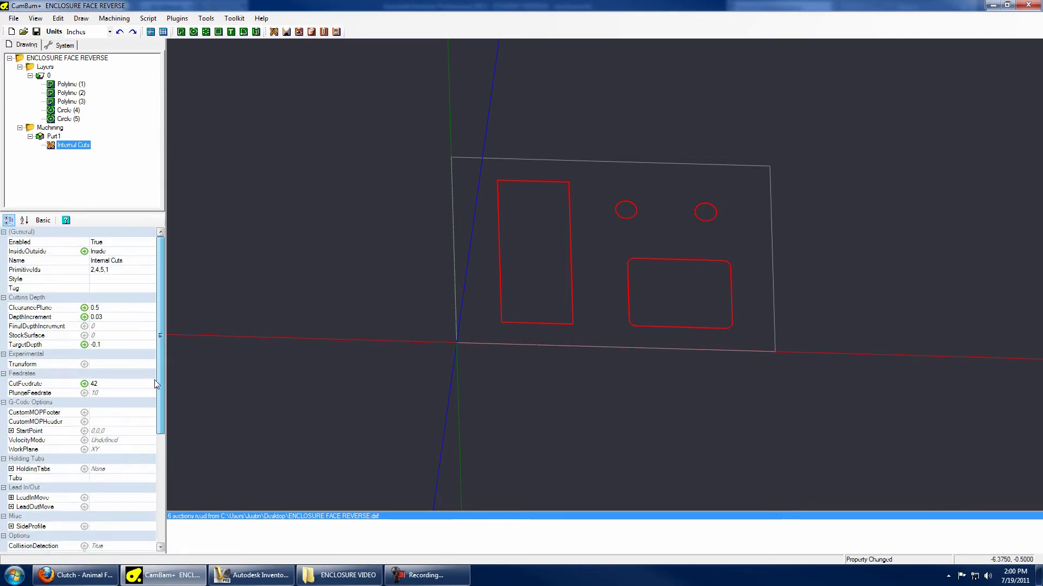
- Generate the Internal Cuts toolpaths and view them from an angle
{"action": "right_click", "coordinate": [71, 145]}
{"action": "left_click", "coordinate": [87, 157]}
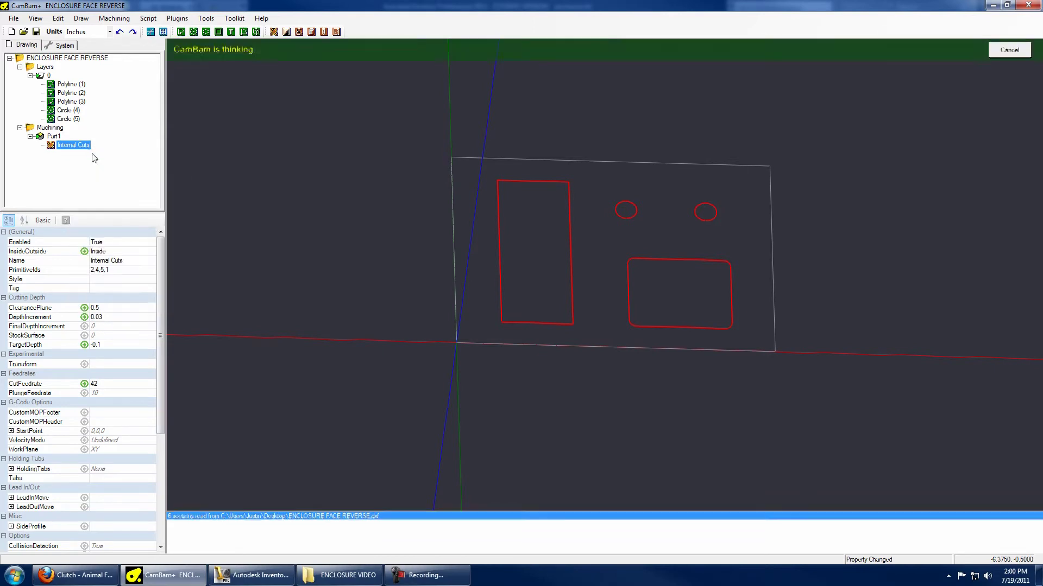
{"action": "left_click_drag", "start_coordinate": [626, 398], "coordinate": [527, 353], "text": "alt"}
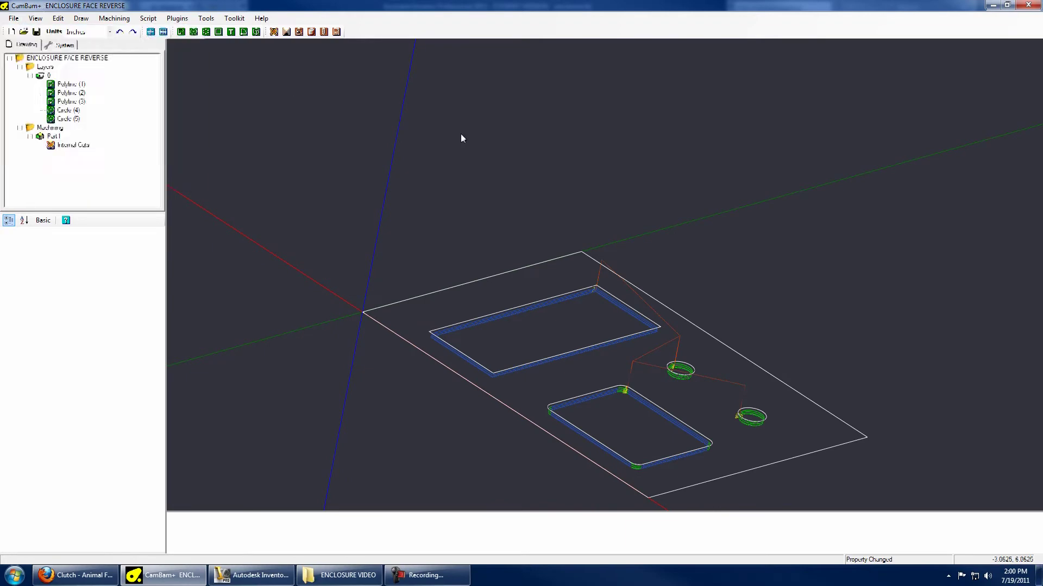
- Produce Part1's G-code and save it into the g-code share on EMC2-DESKTOP
{"action": "left_click", "coordinate": [50, 137]}
{"action": "right_click", "coordinate": [48, 139]}
{"action": "left_click", "coordinate": [63, 153]}
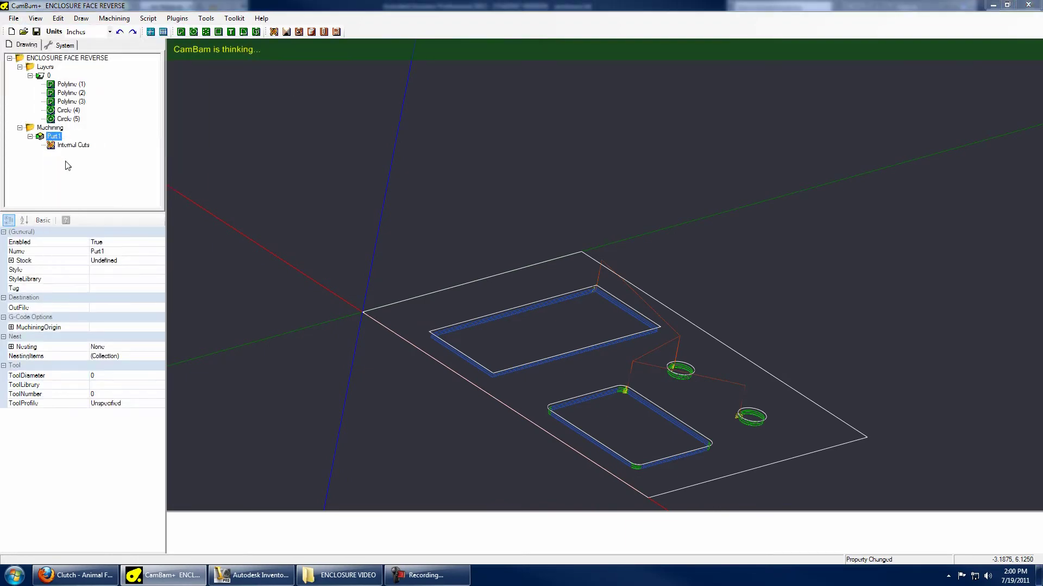
{"action": "left_click_drag", "start_coordinate": [427, 135], "coordinate": [429, 243]}
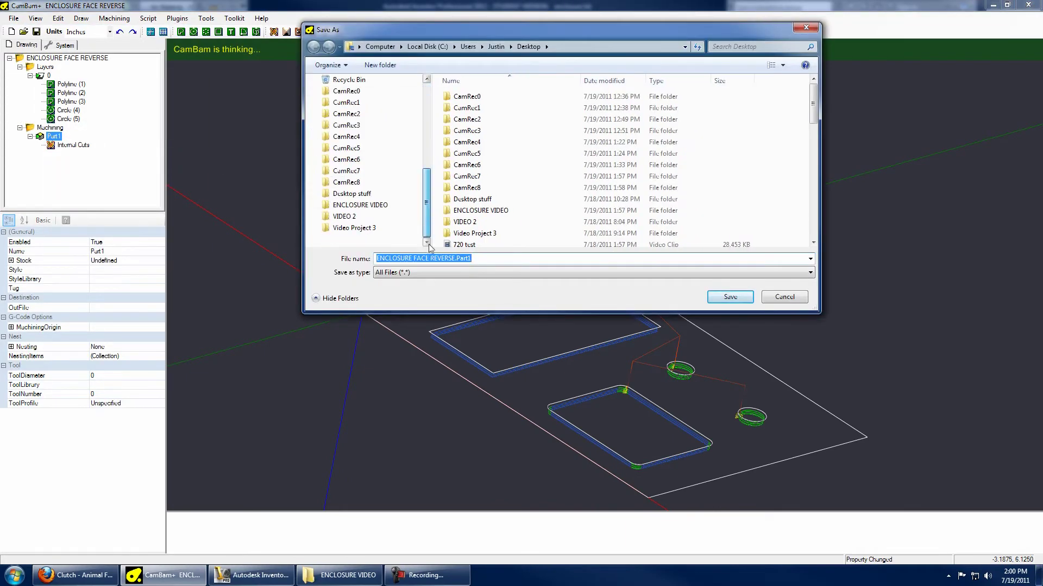
{"action": "left_click_drag", "start_coordinate": [432, 188], "coordinate": [429, 145]}
{"action": "left_click", "coordinate": [373, 139]}
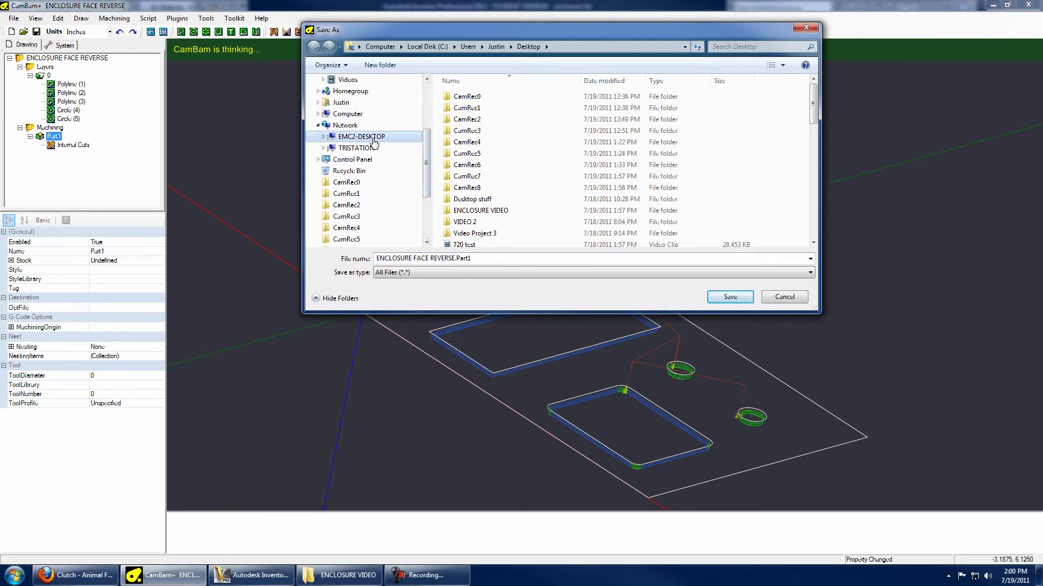
{"action": "left_click", "coordinate": [323, 139]}
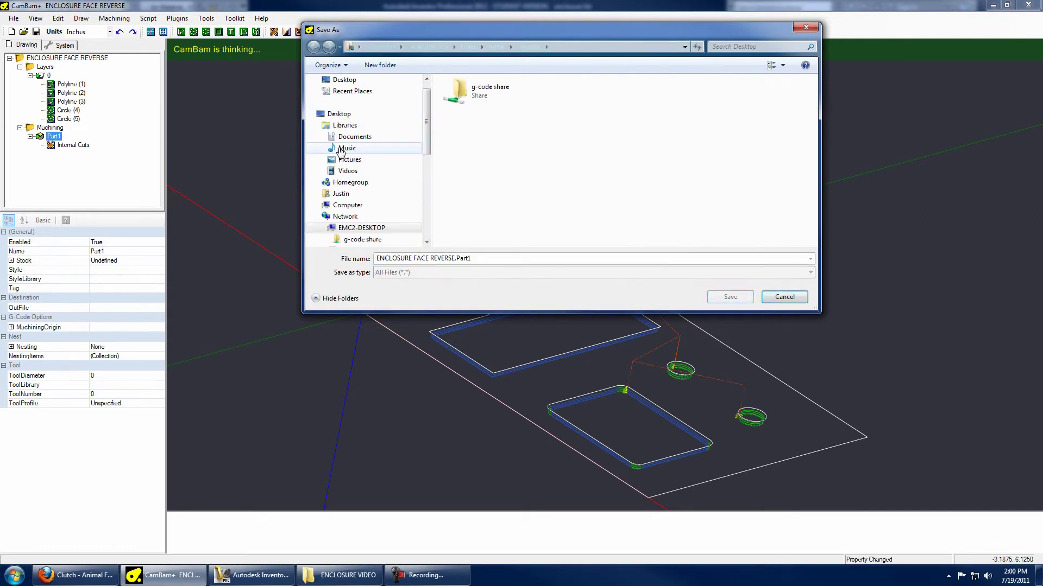
{"action": "double_click", "coordinate": [497, 104]}
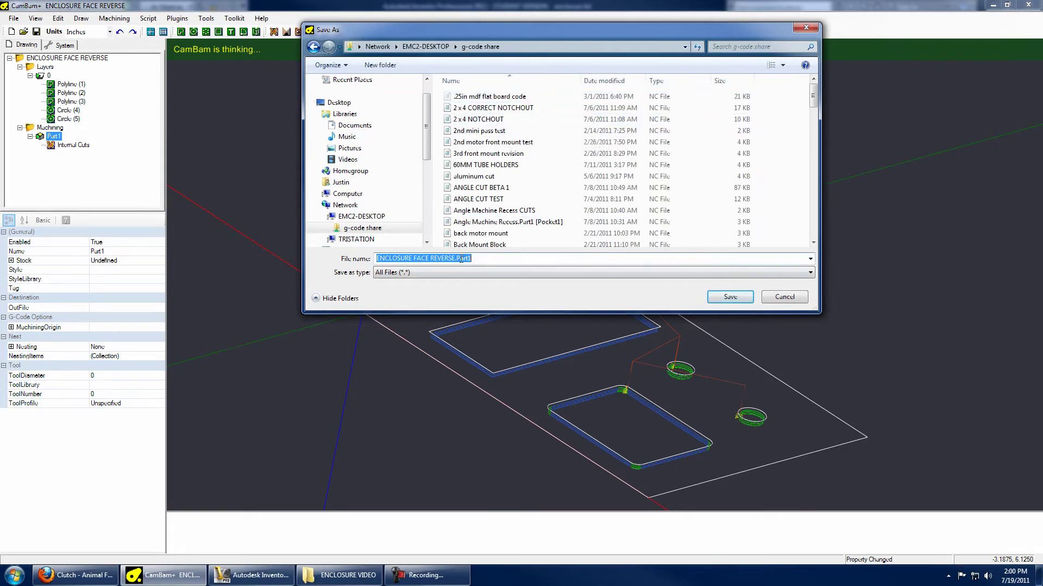
{"action": "left_click", "coordinate": [718, 298]}
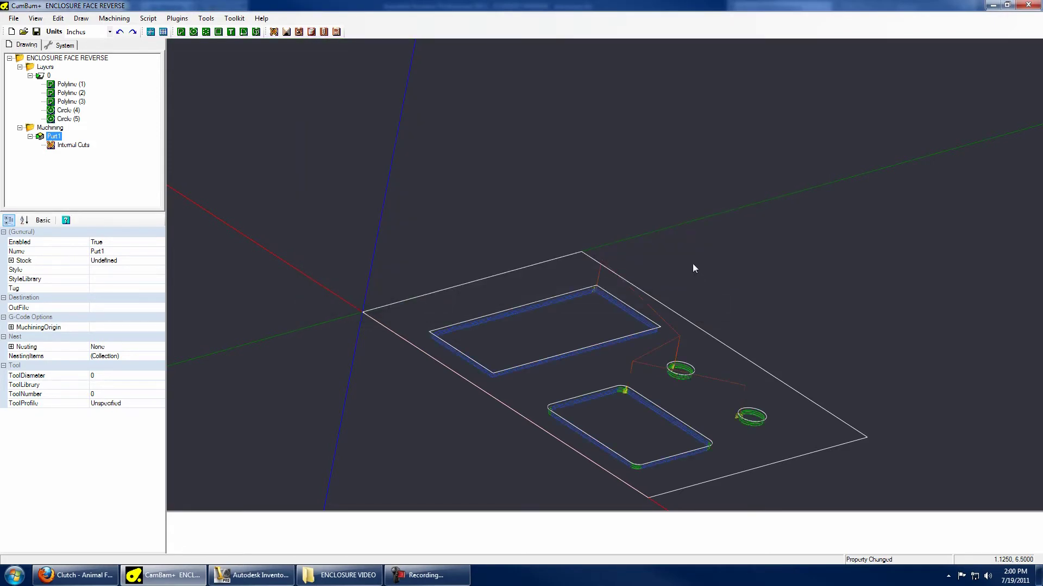